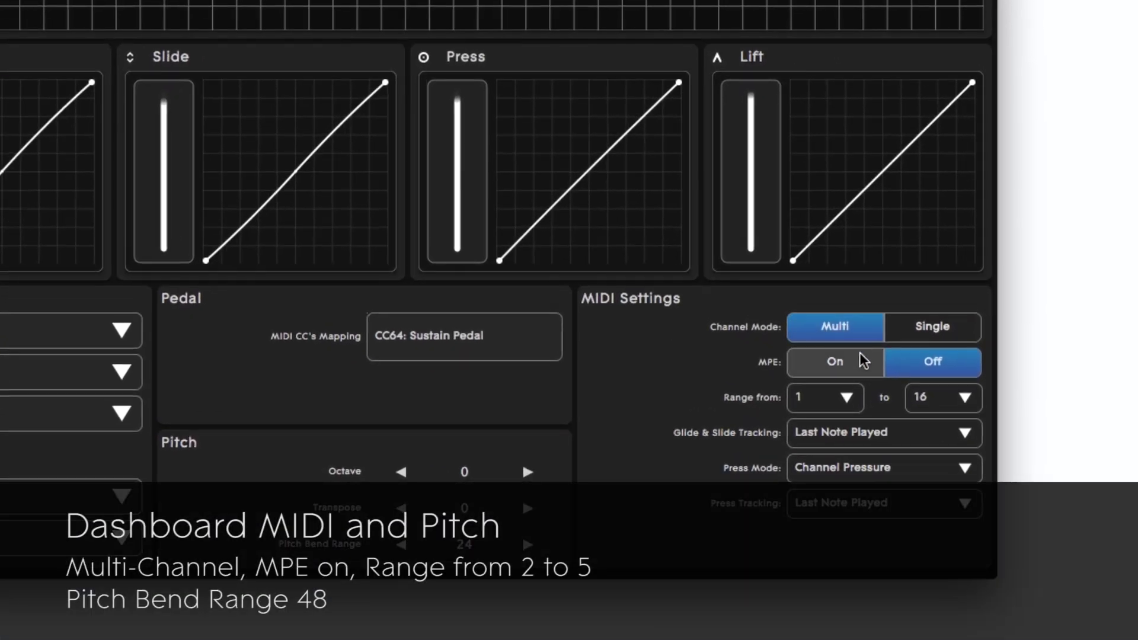
Turn MPE on and end the RISE's MPE channel range at 5.
click(857, 372)
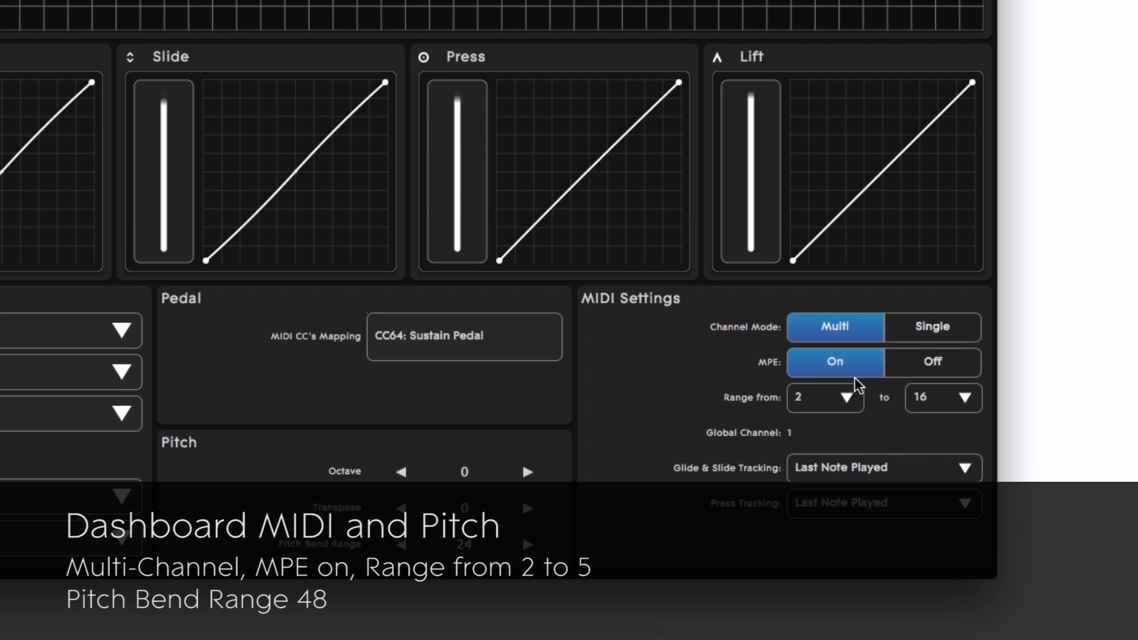
click(944, 399)
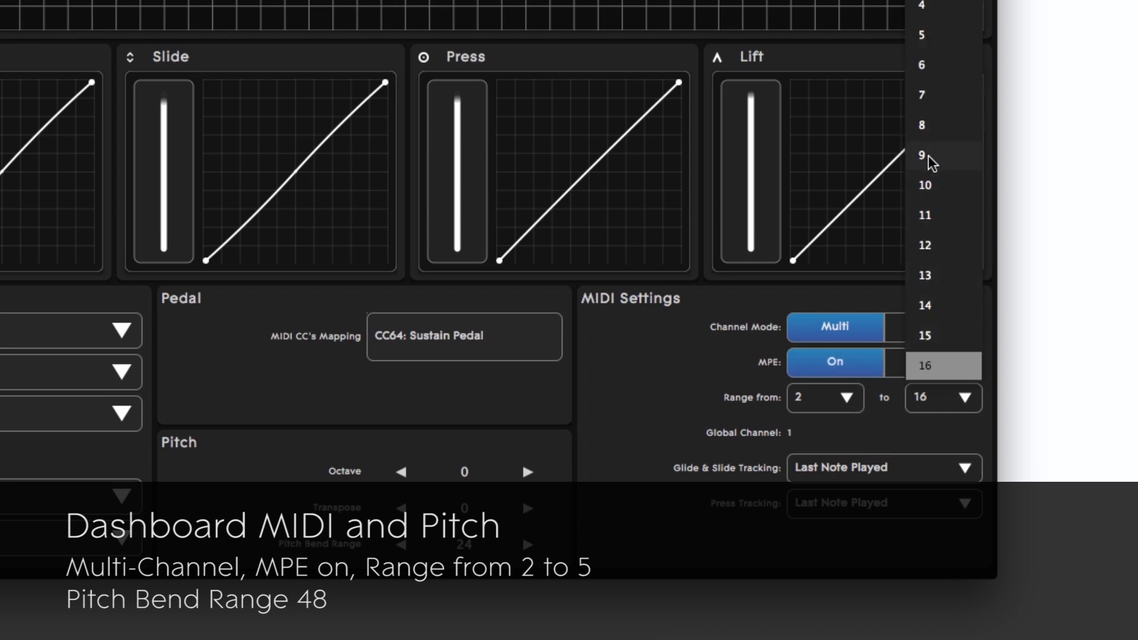
click(938, 43)
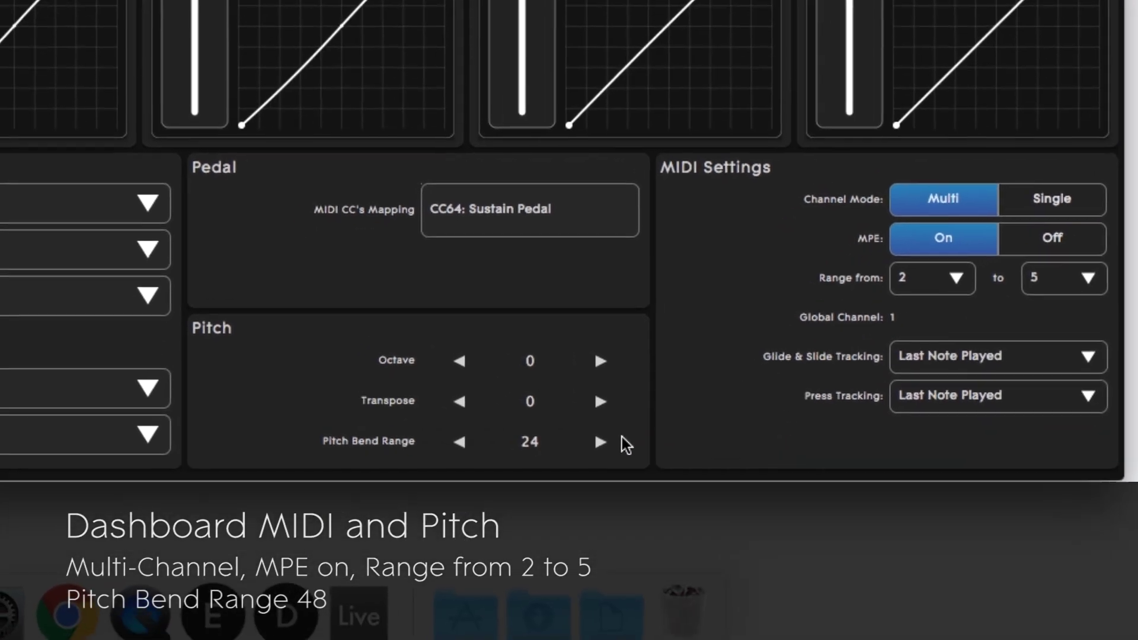
Raise the Pitch Bend Range to 48 and switch to Ableton Live.
click(603, 439)
click(602, 439)
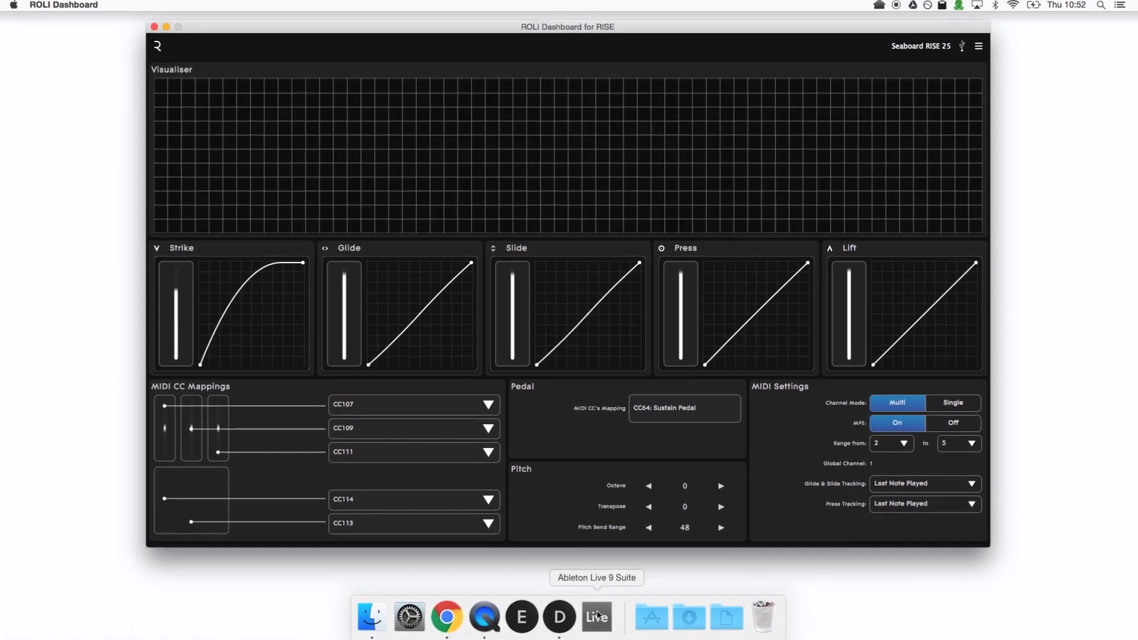
click(599, 615)
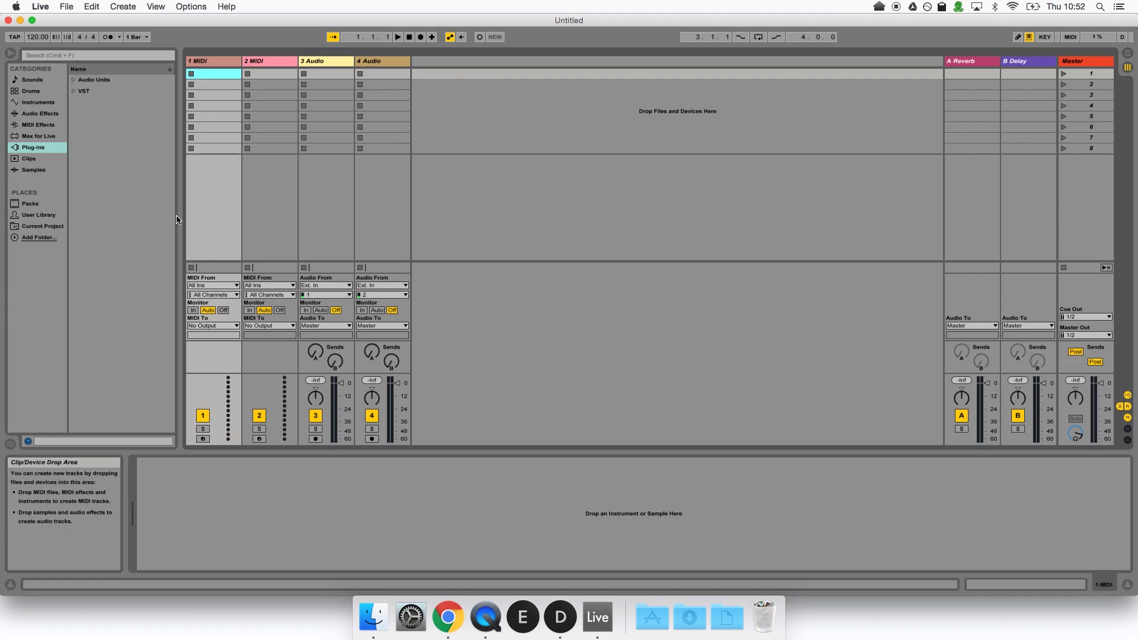
click(41, 7)
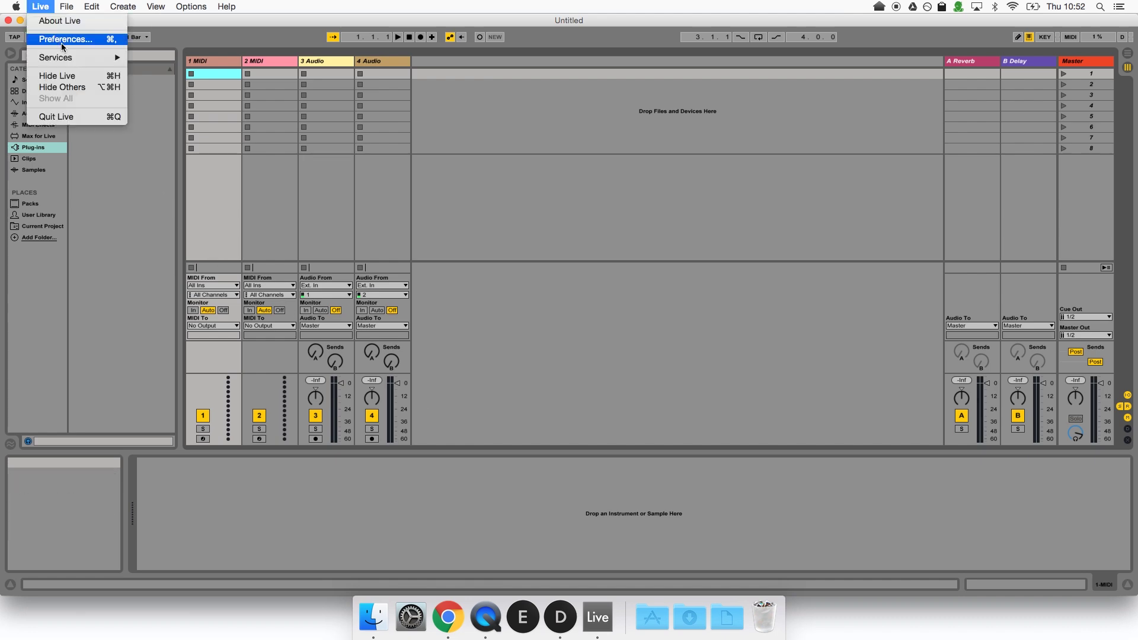
click(95, 40)
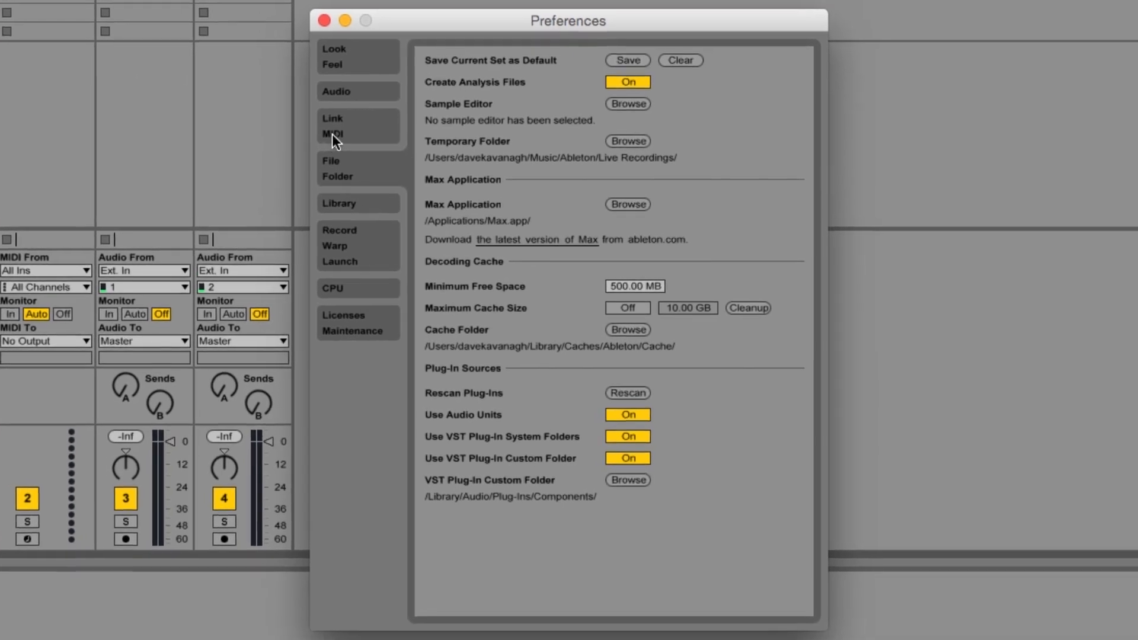
click(344, 133)
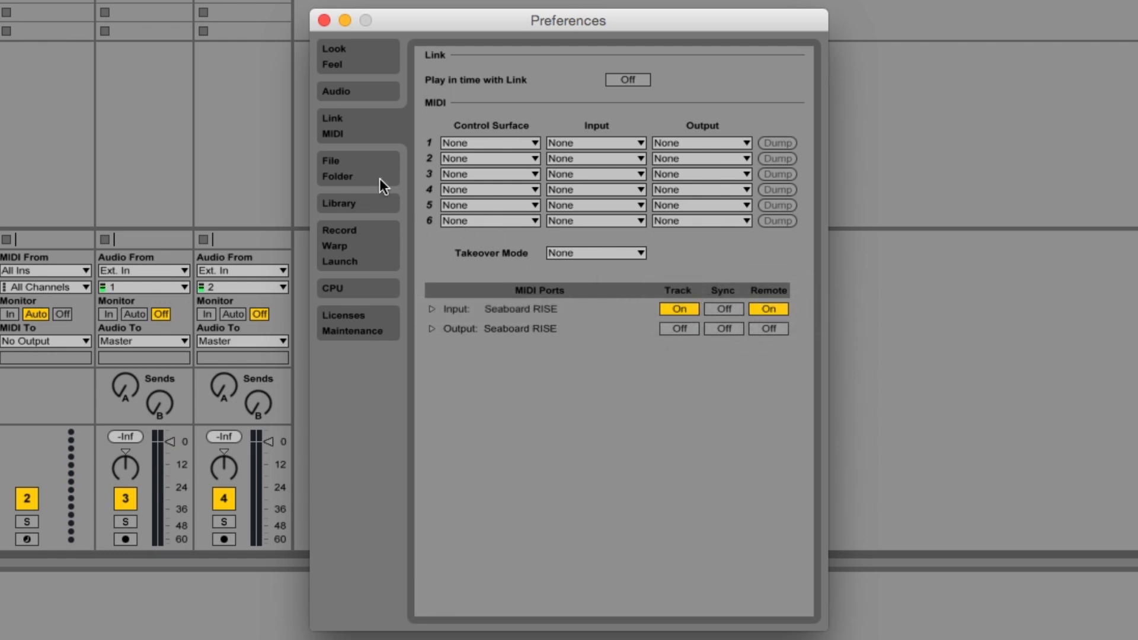
click(365, 171)
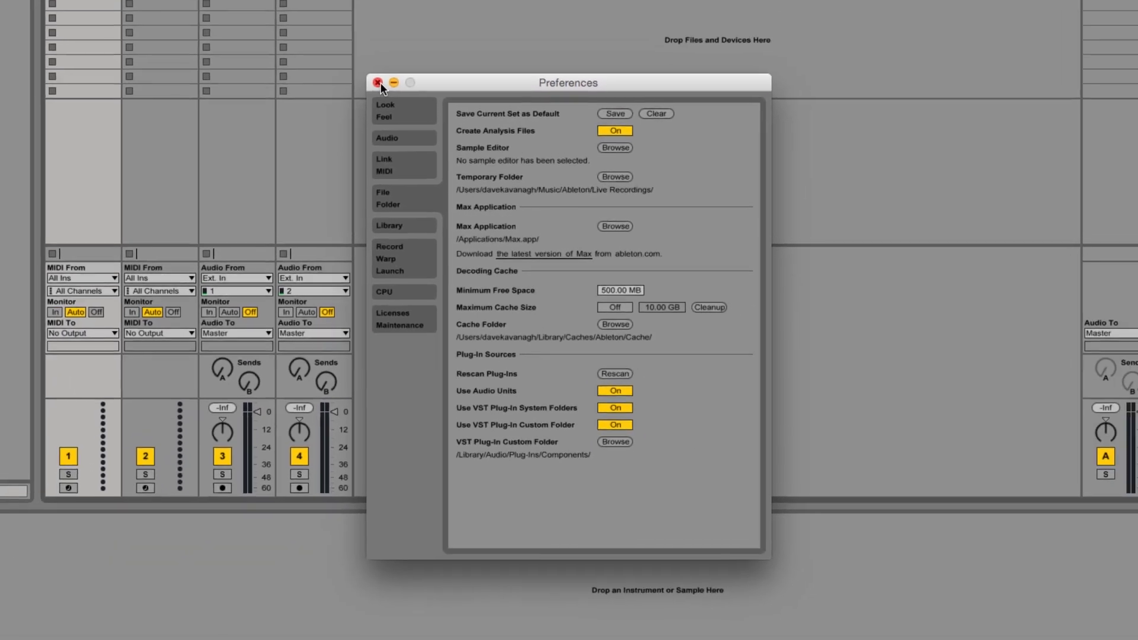
click(324, 20)
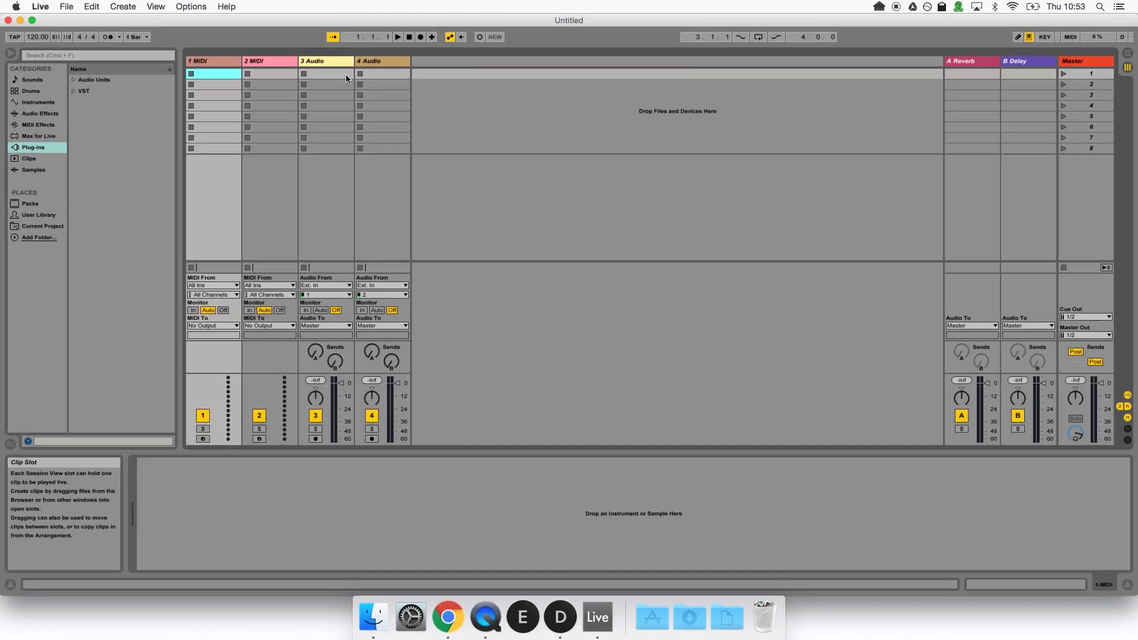
Delete both audio tracks from the set.
right_click(324, 62)
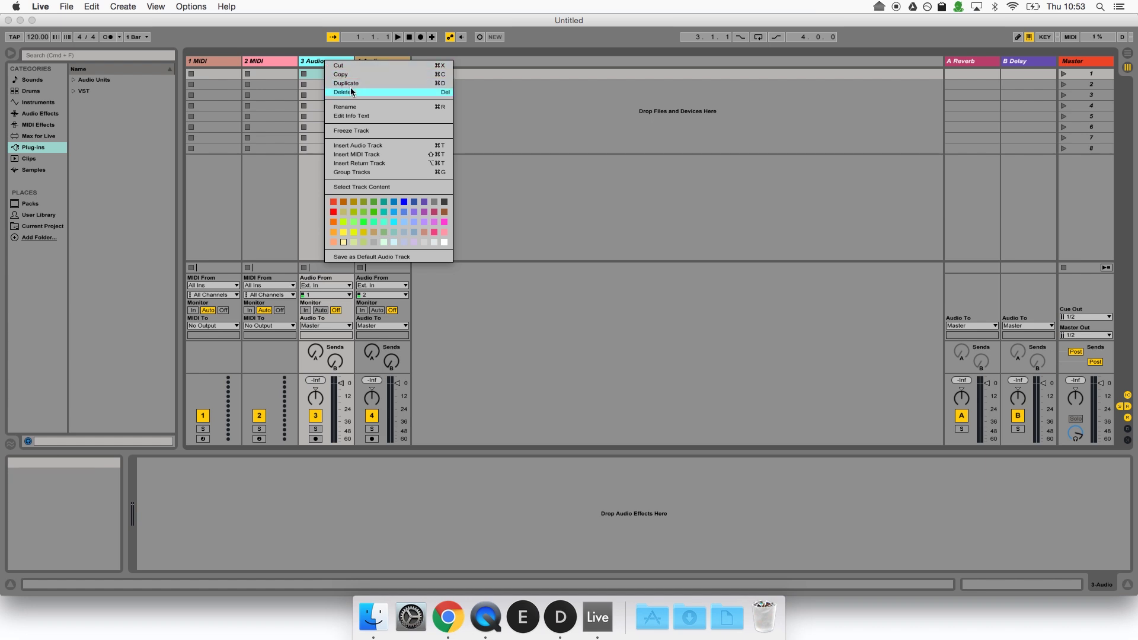
click(351, 87)
right_click(335, 61)
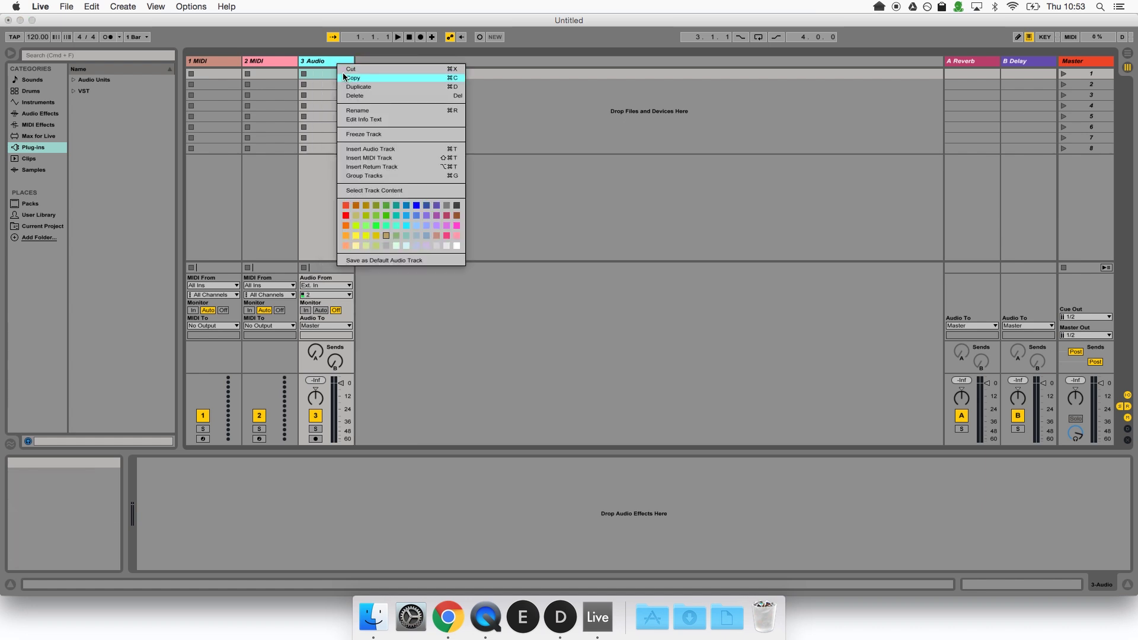
click(355, 94)
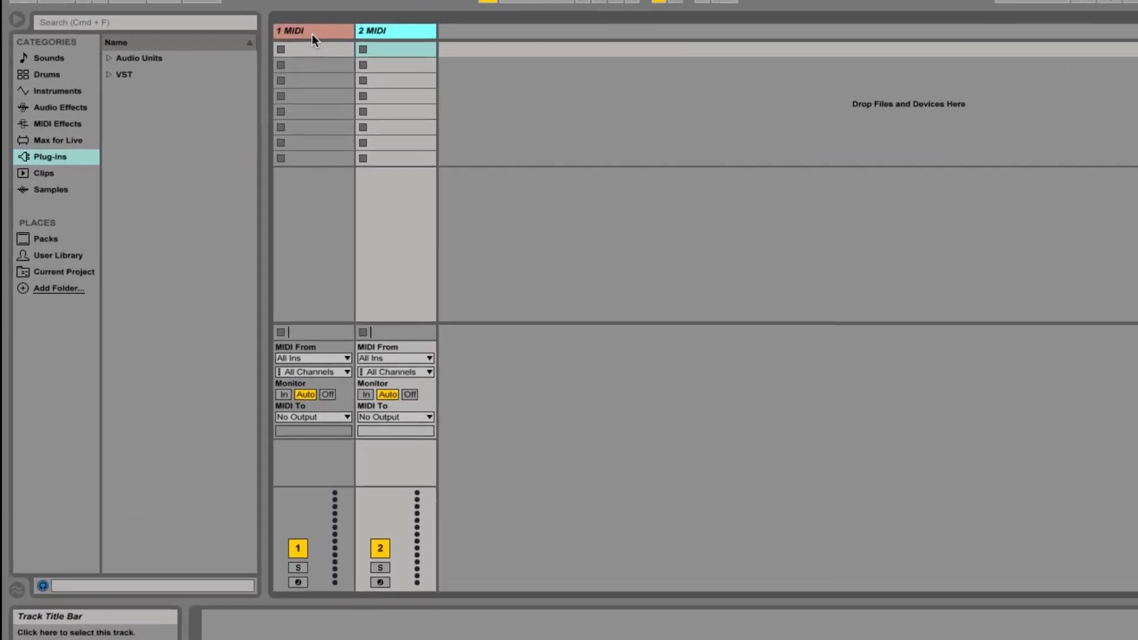
Rename the 1 MIDI track to 'Host track'.
click(207, 62)
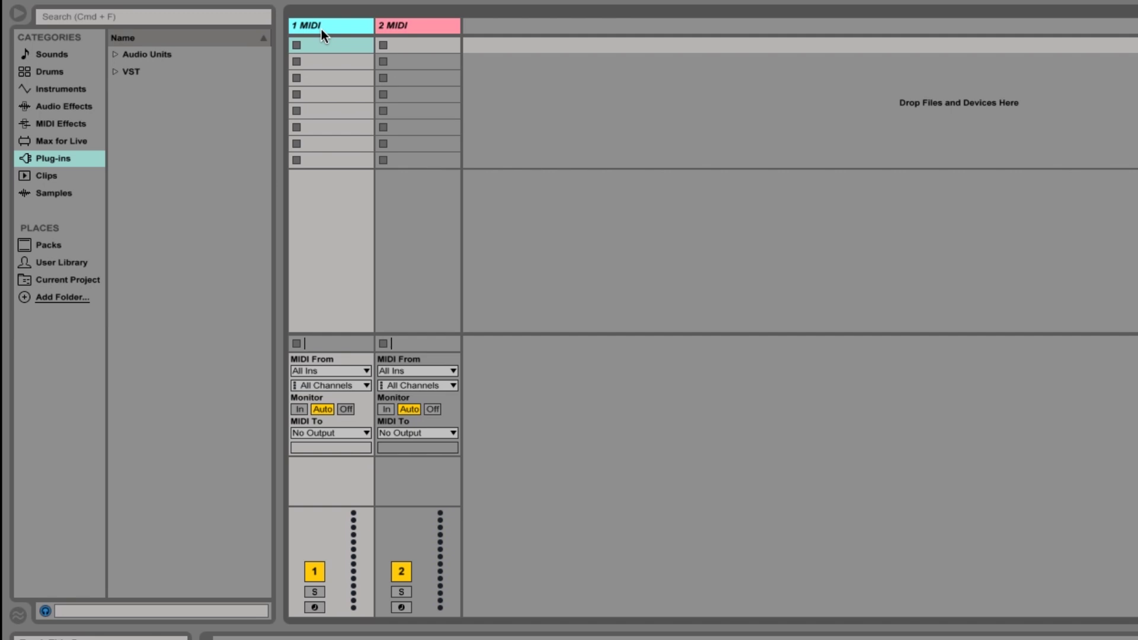
right_click(321, 29)
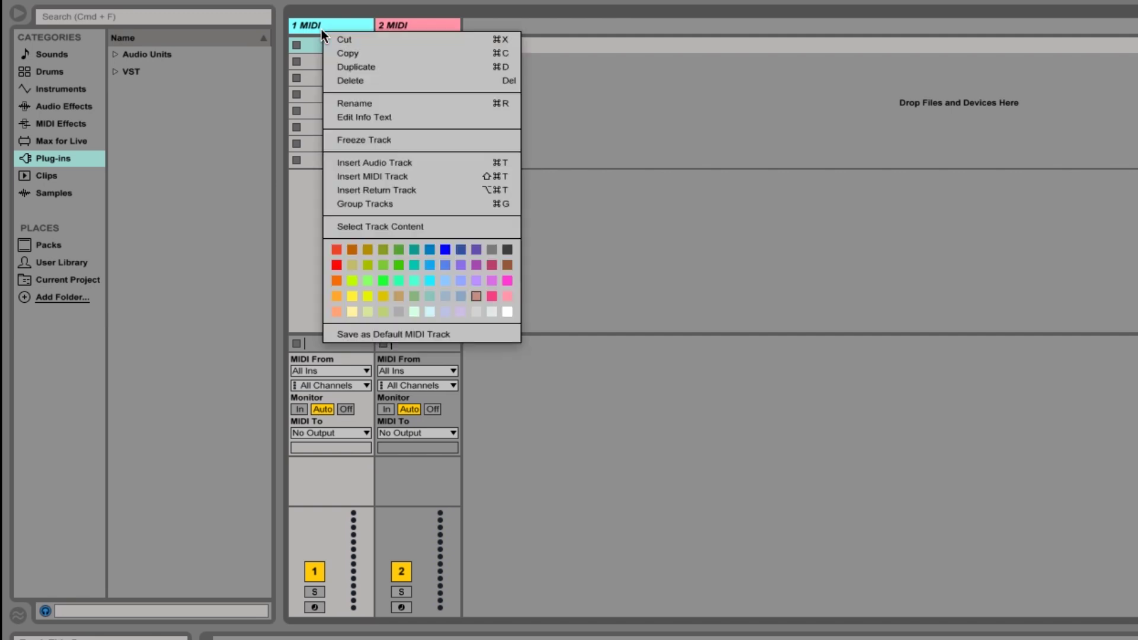
click(371, 103)
text(Host track)
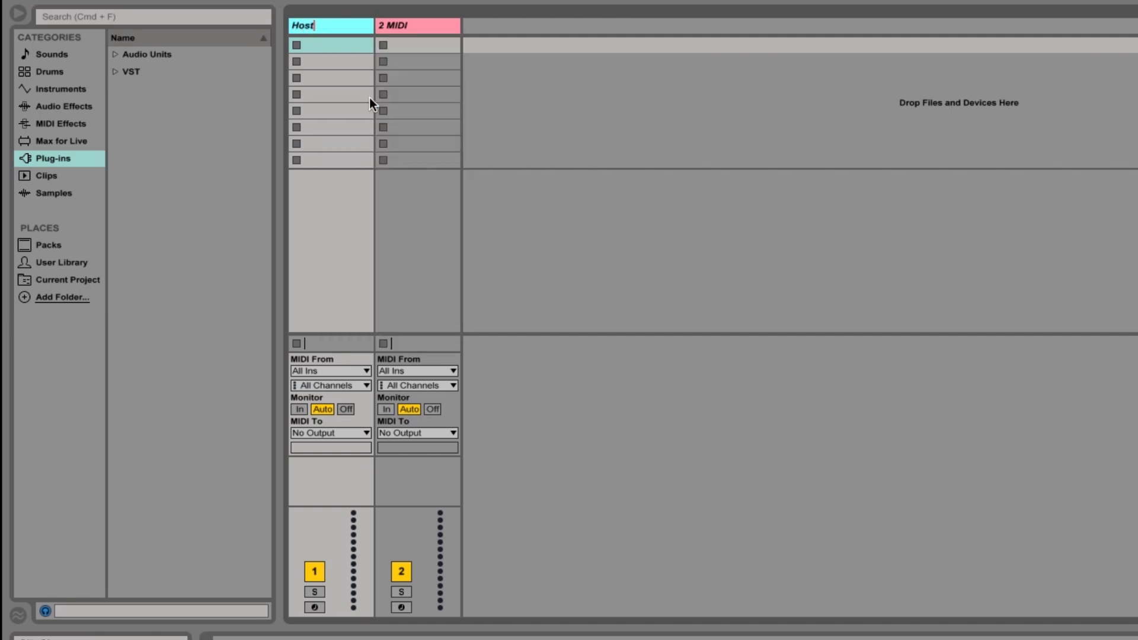
Set the Host track's MIDI From input to No Input.
click(369, 97)
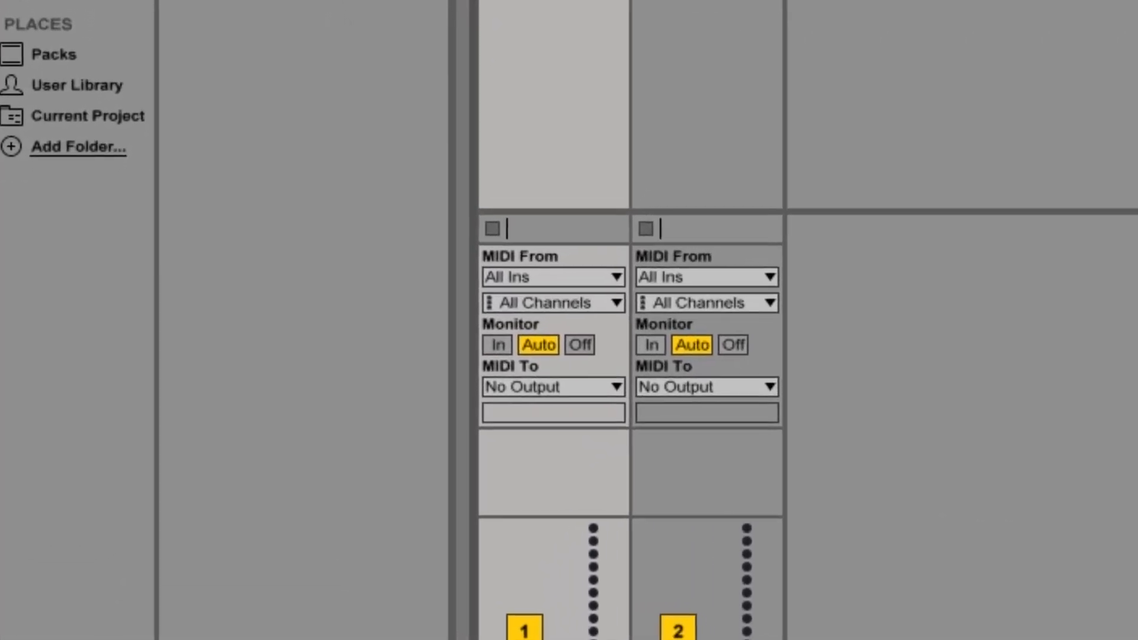
click(581, 258)
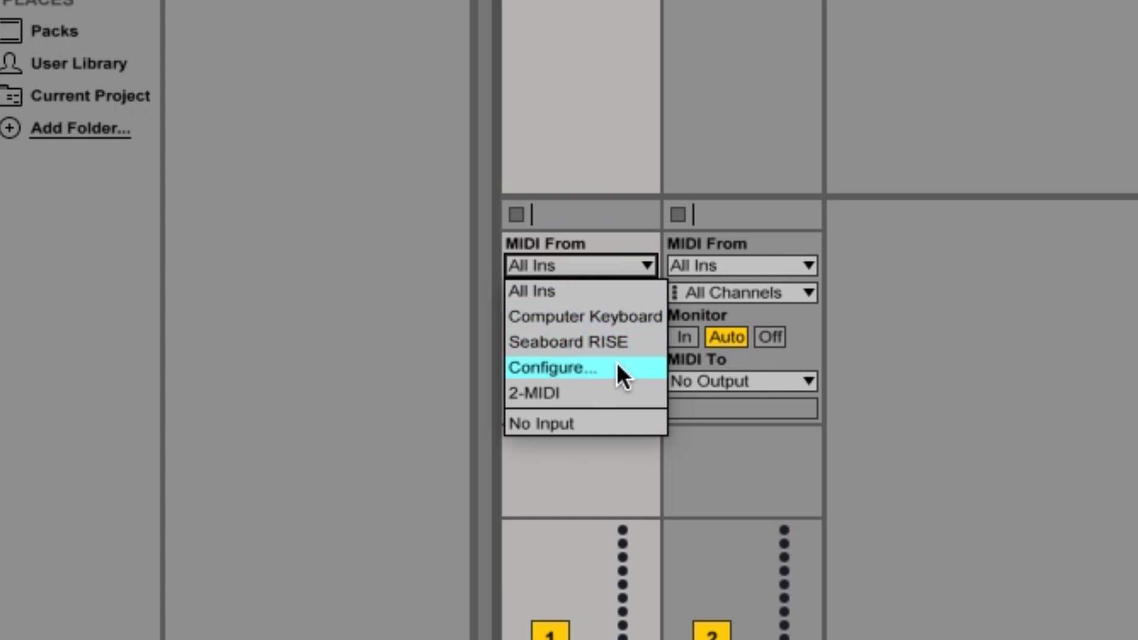
click(599, 423)
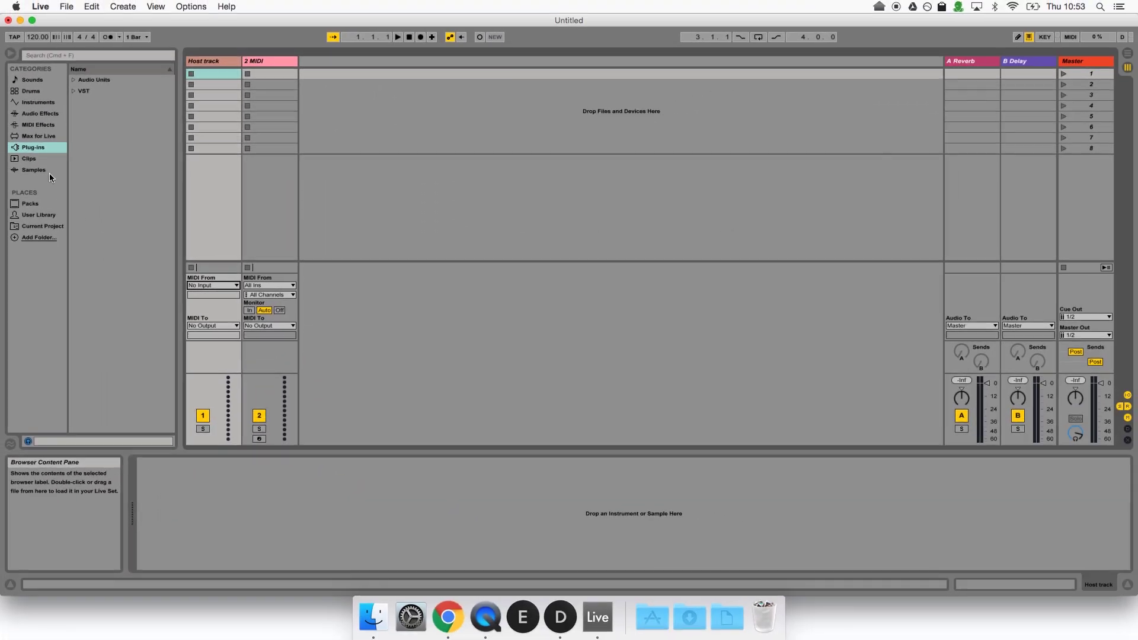
Load Equator for RISE from Plug-ins > Audio Units > ROLI onto the Host track.
click(76, 108)
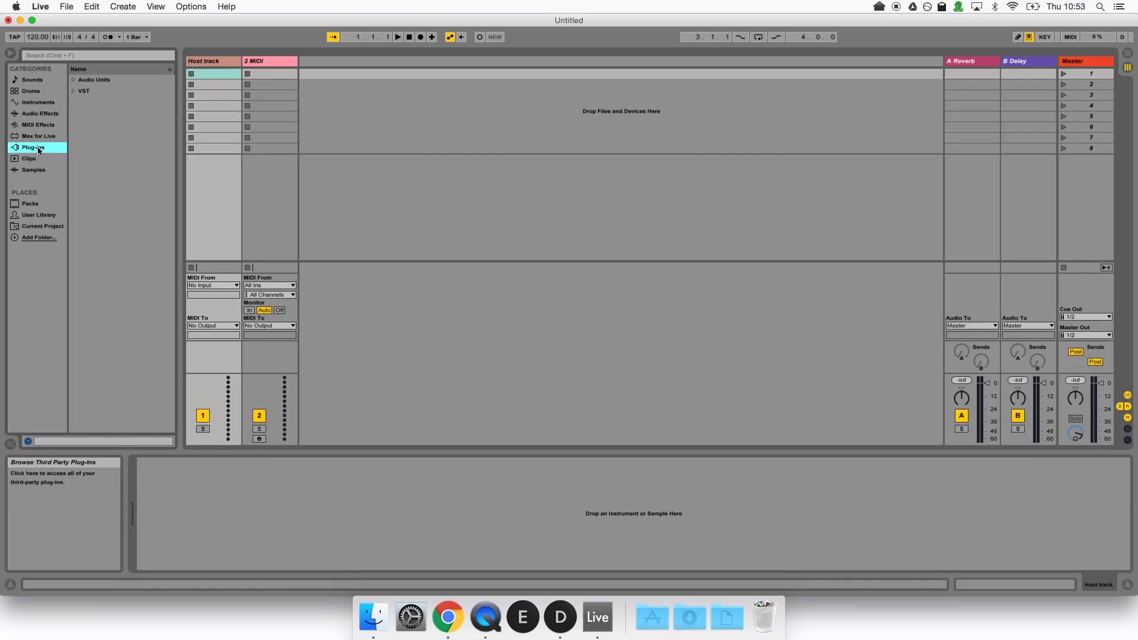
click(74, 80)
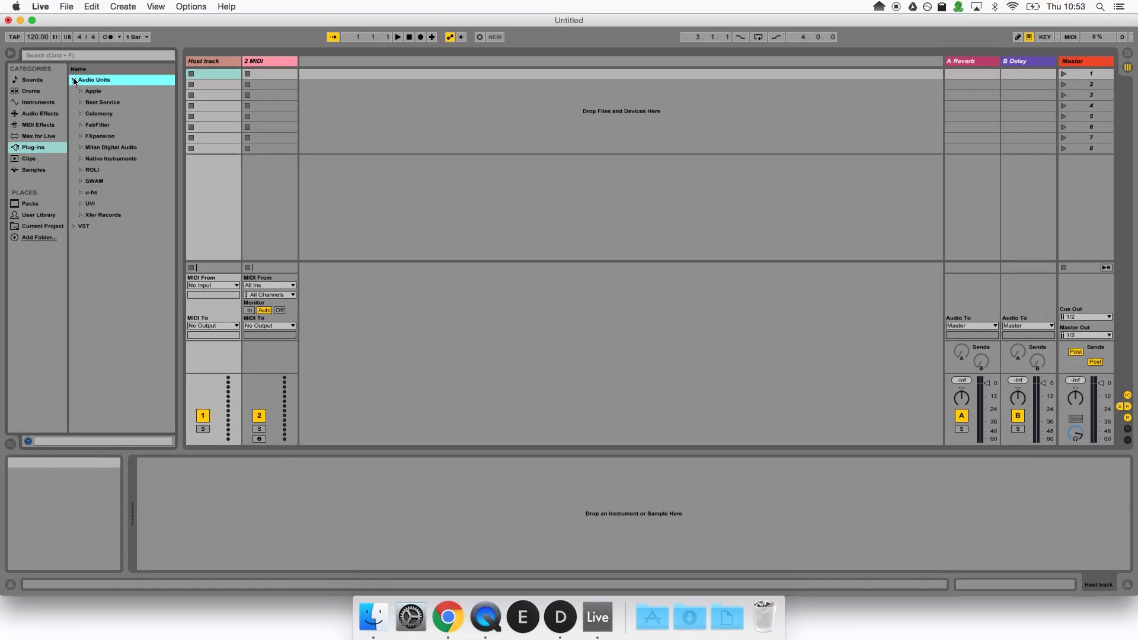
click(81, 170)
drag(100, 181, 212, 163)
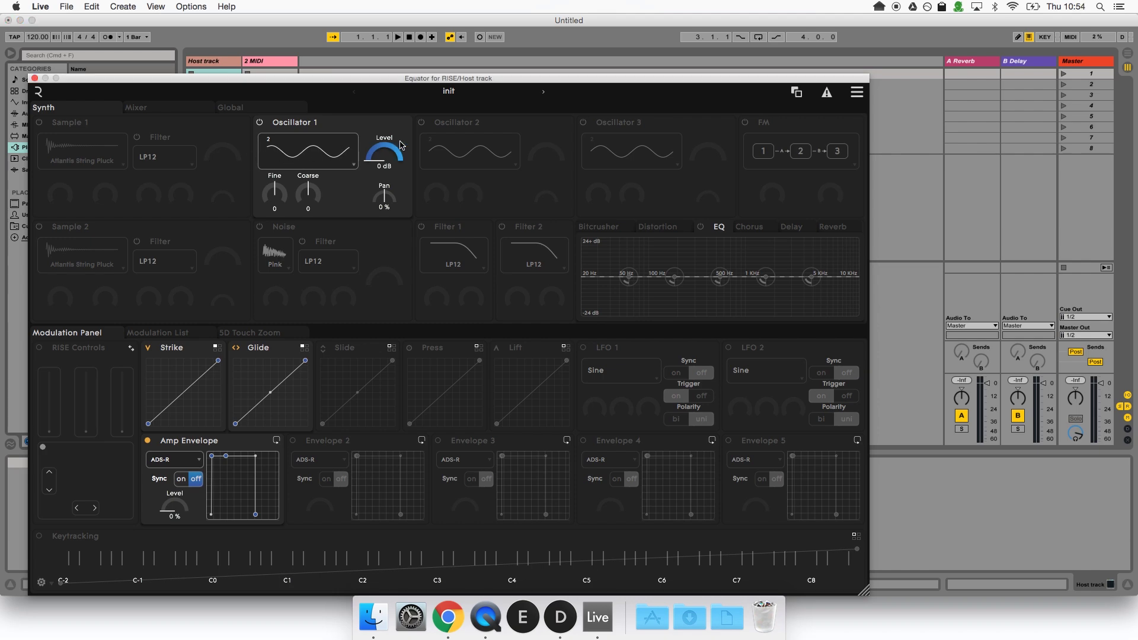
Load the 012 Mellow Duduk Woodwind preset from Equator's Preset Browser.
click(465, 95)
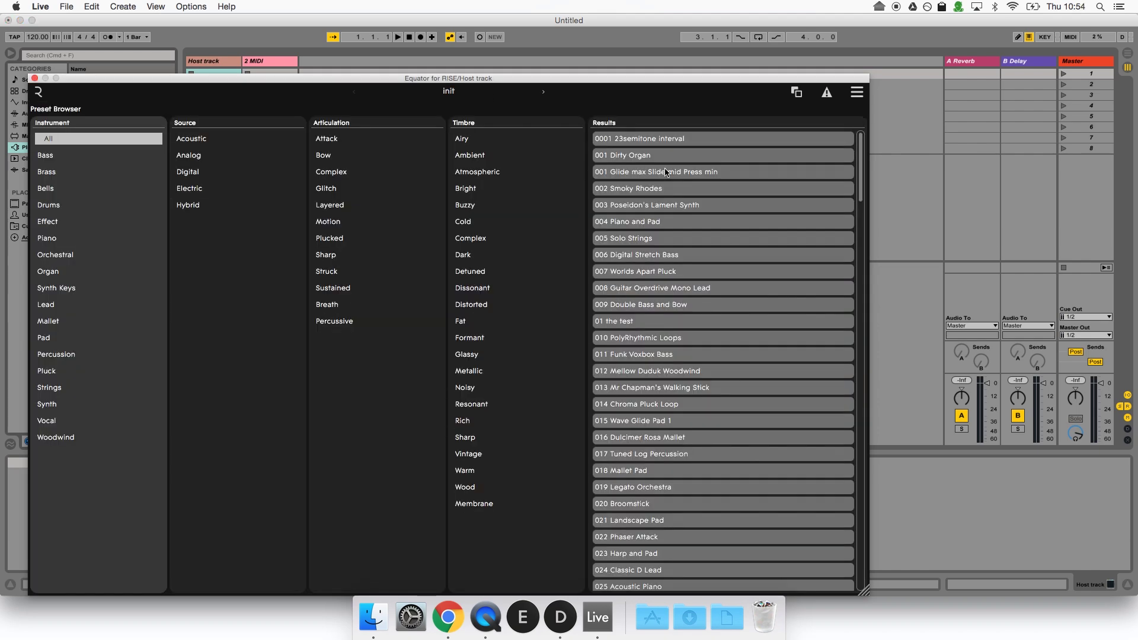
scroll(691, 296, down, 5)
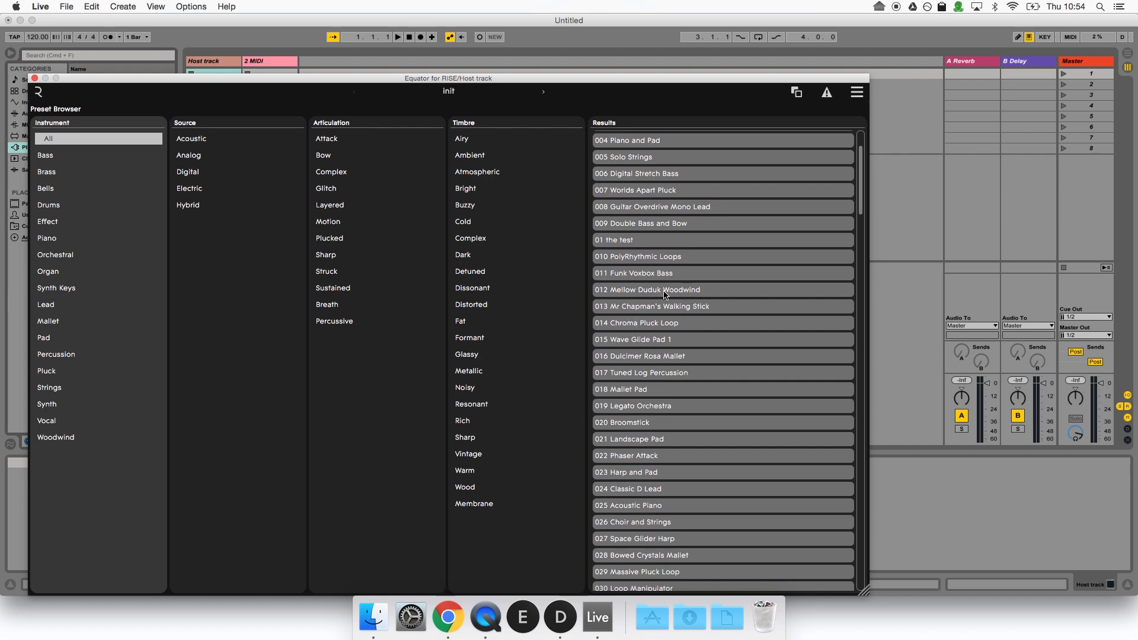
double_click(664, 289)
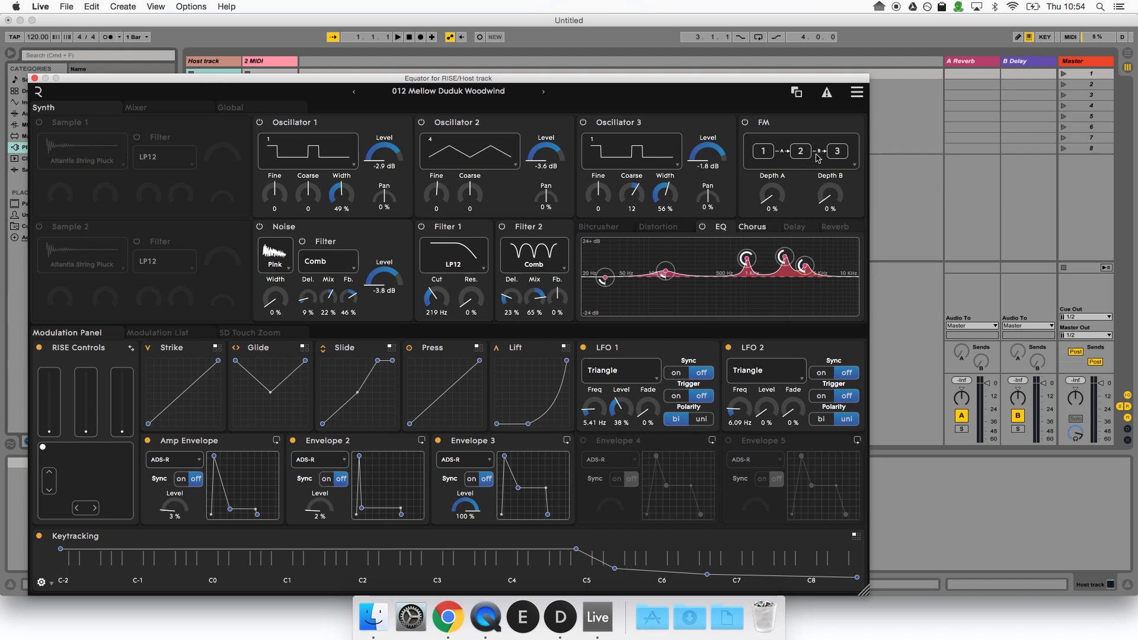
In Equator's MIDI/MPE Settings, change the Channels To value from 16 to 5.
click(851, 96)
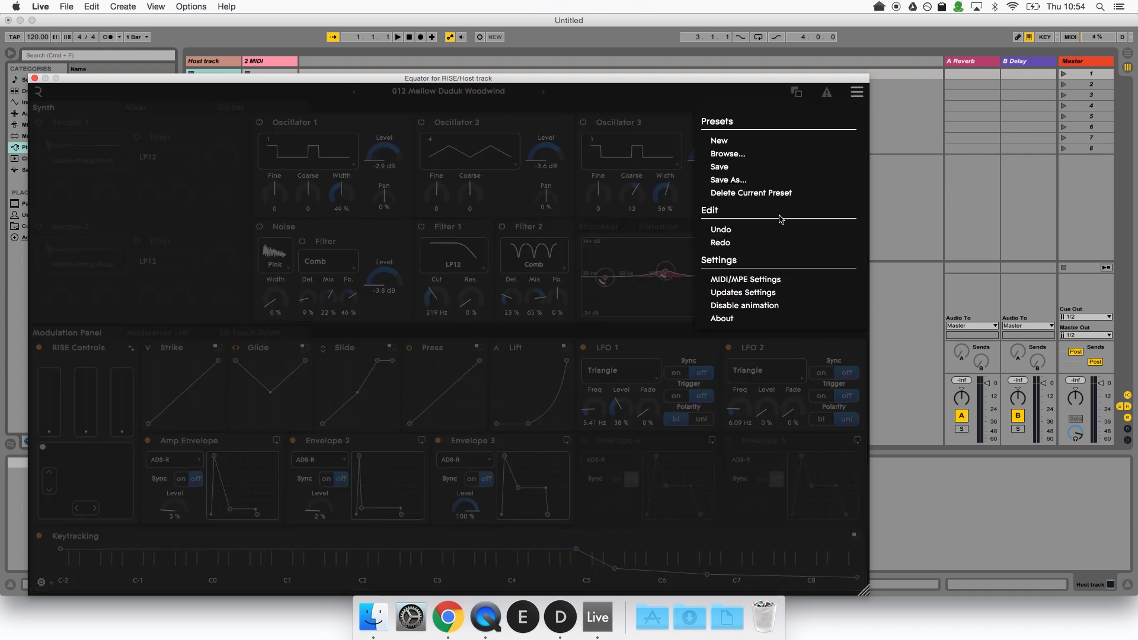
click(755, 284)
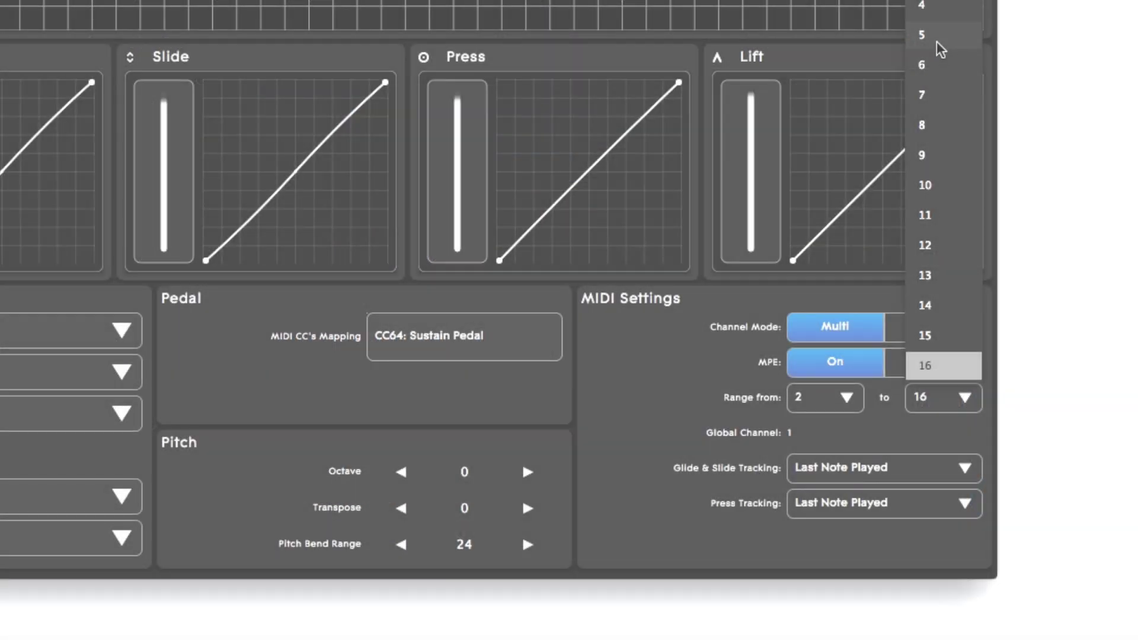
click(935, 45)
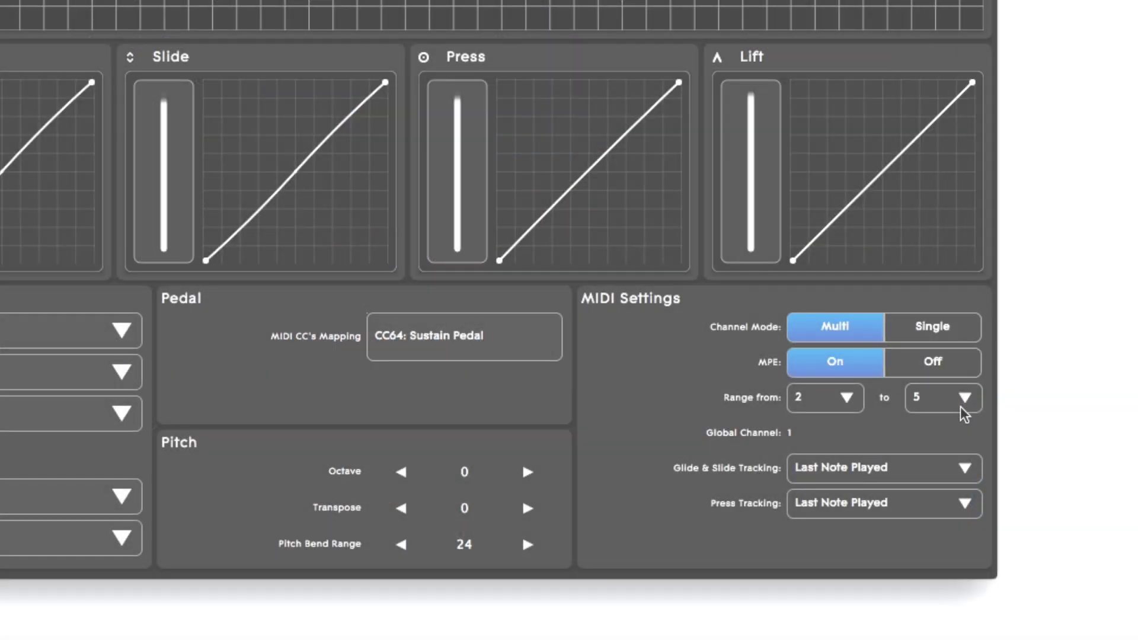
click(753, 221)
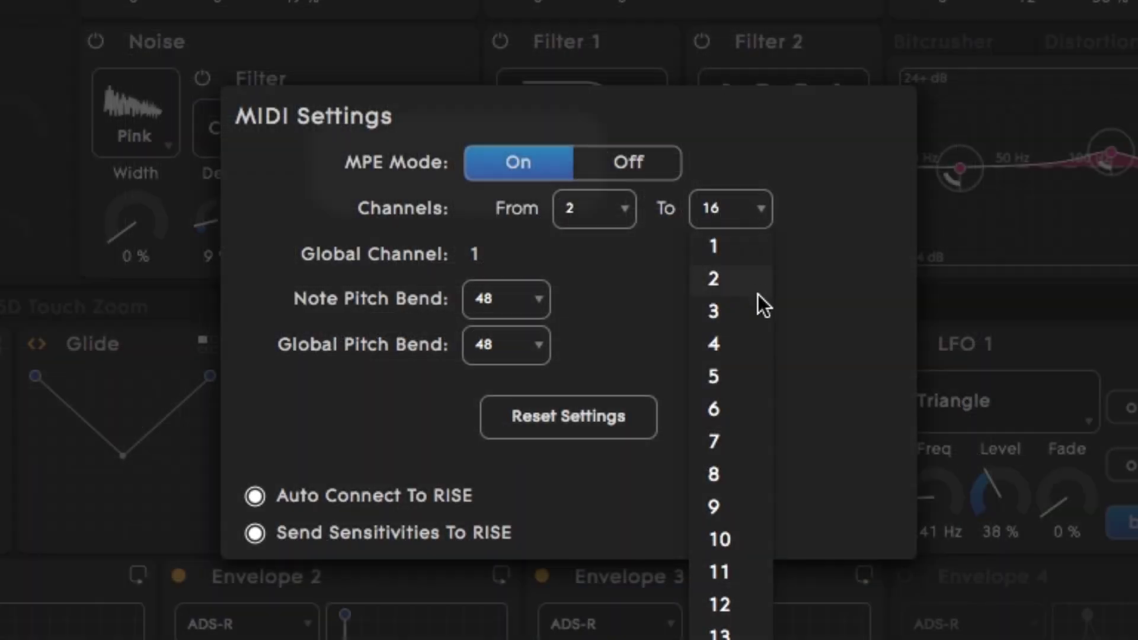
click(742, 376)
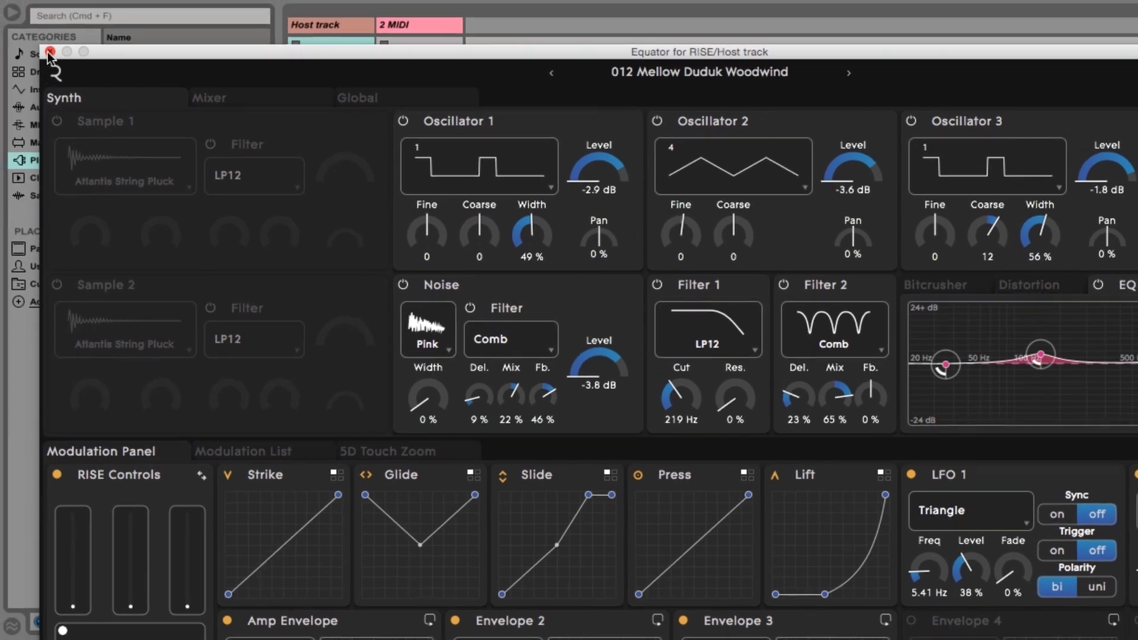
Close the Equator window and rename the 2 MIDI track to 'Voice tracks'.
click(49, 50)
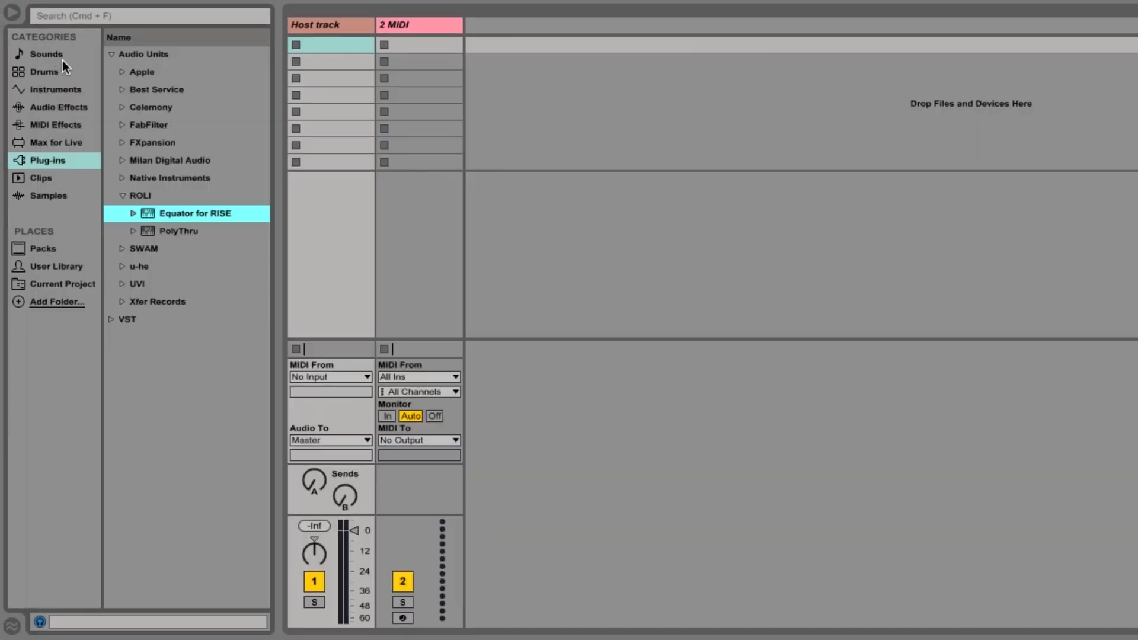
click(426, 22)
right_click(425, 22)
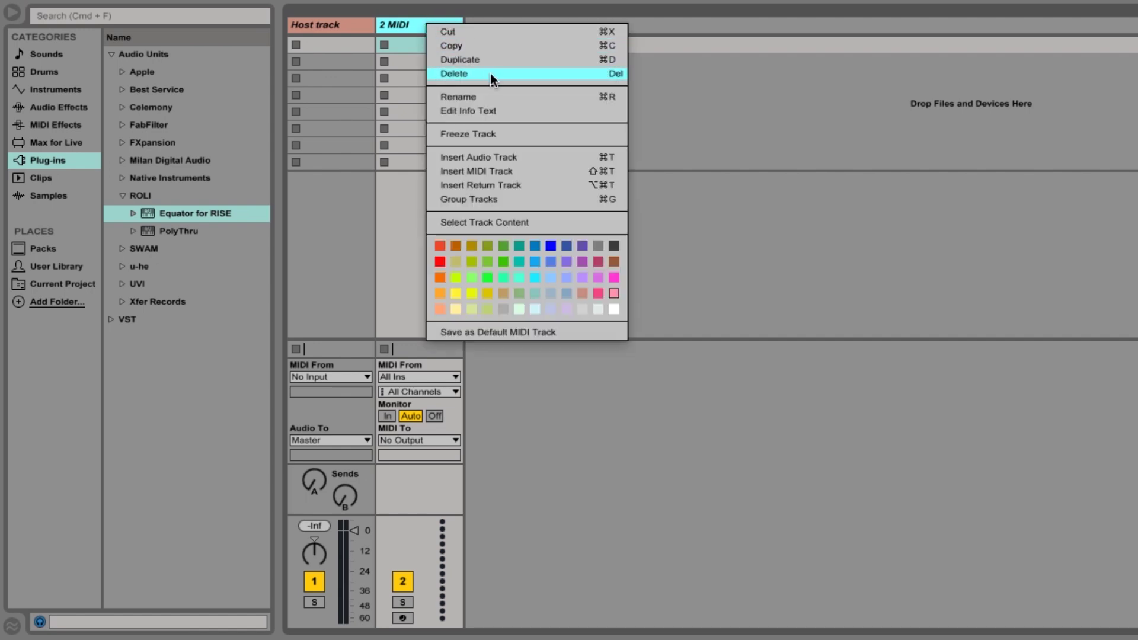
click(493, 95)
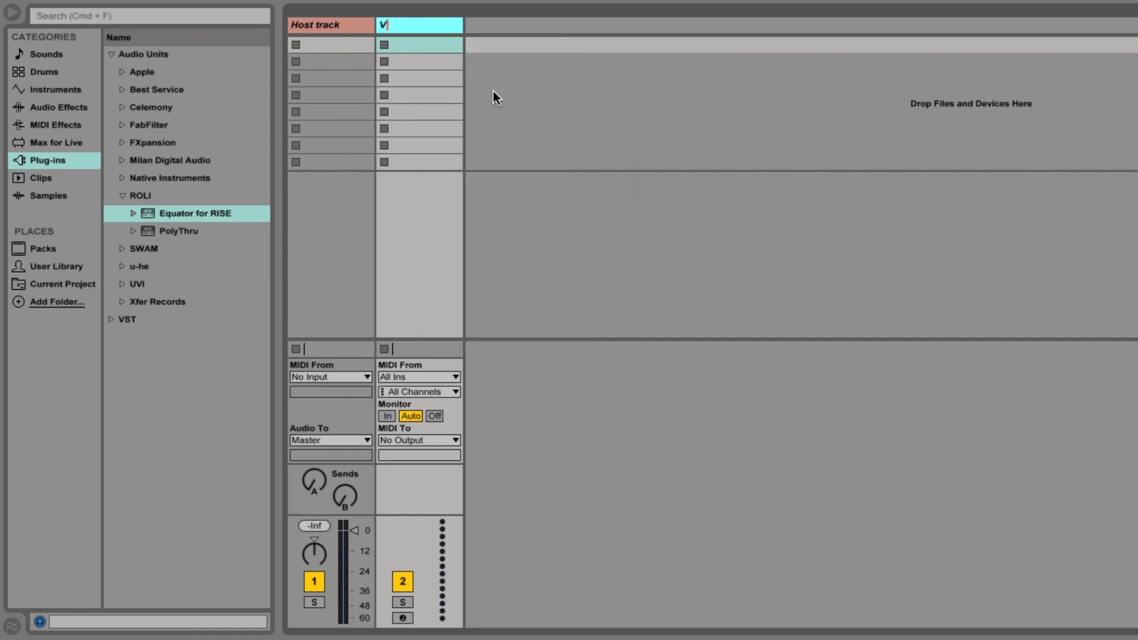
text(oice track)
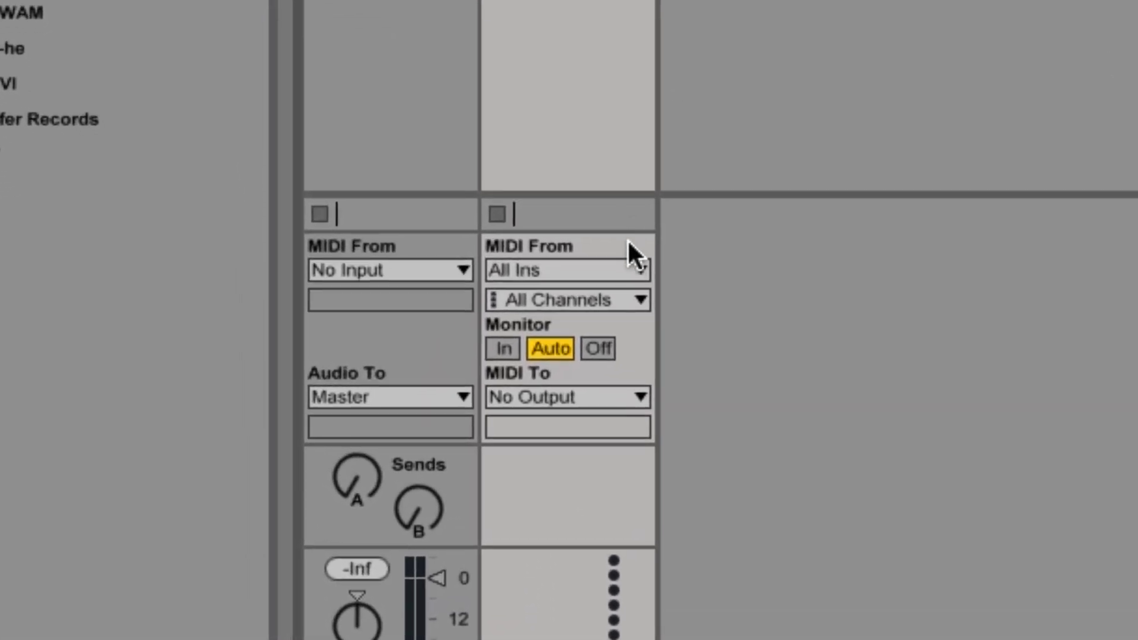
Set Voice tracks' MIDI From to Seaboard RISE and MIDI To to Host track.
click(637, 272)
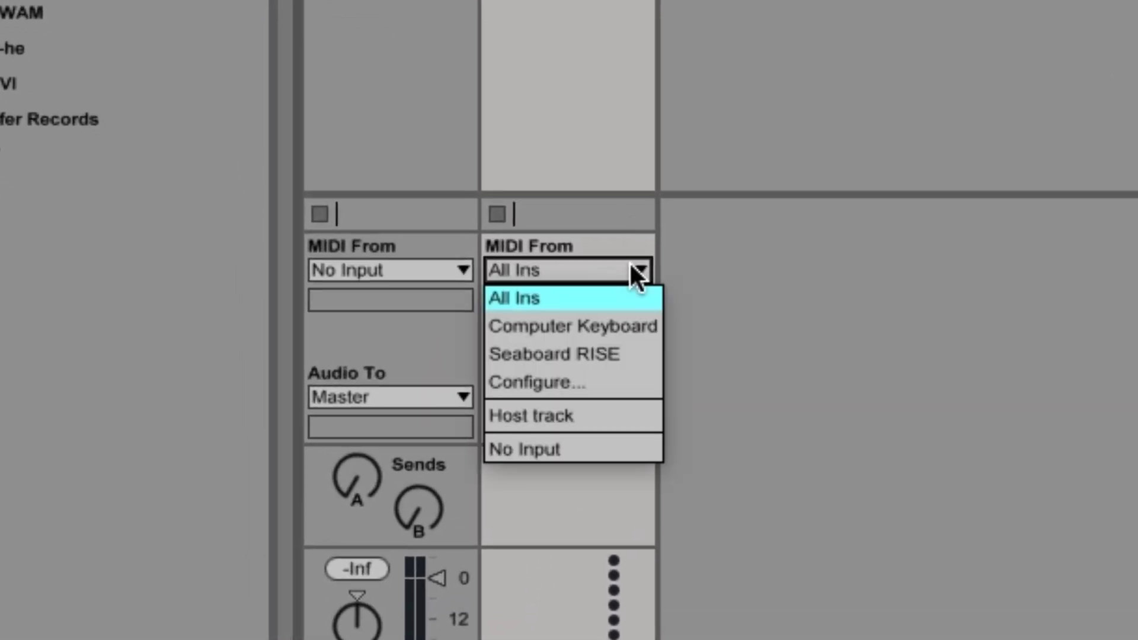
click(626, 357)
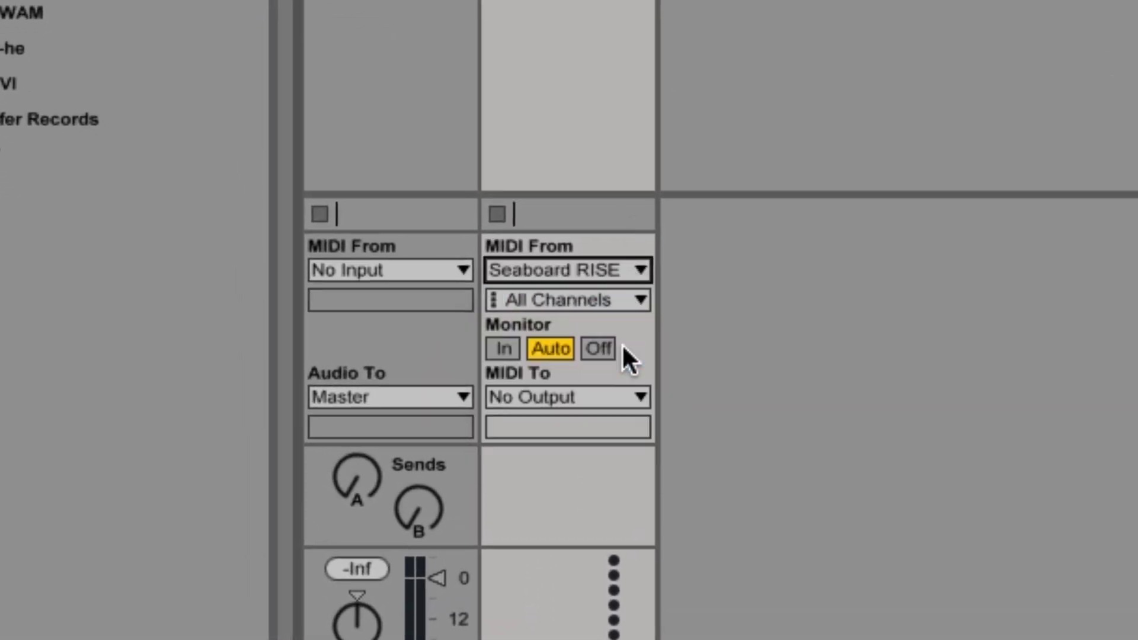
click(613, 401)
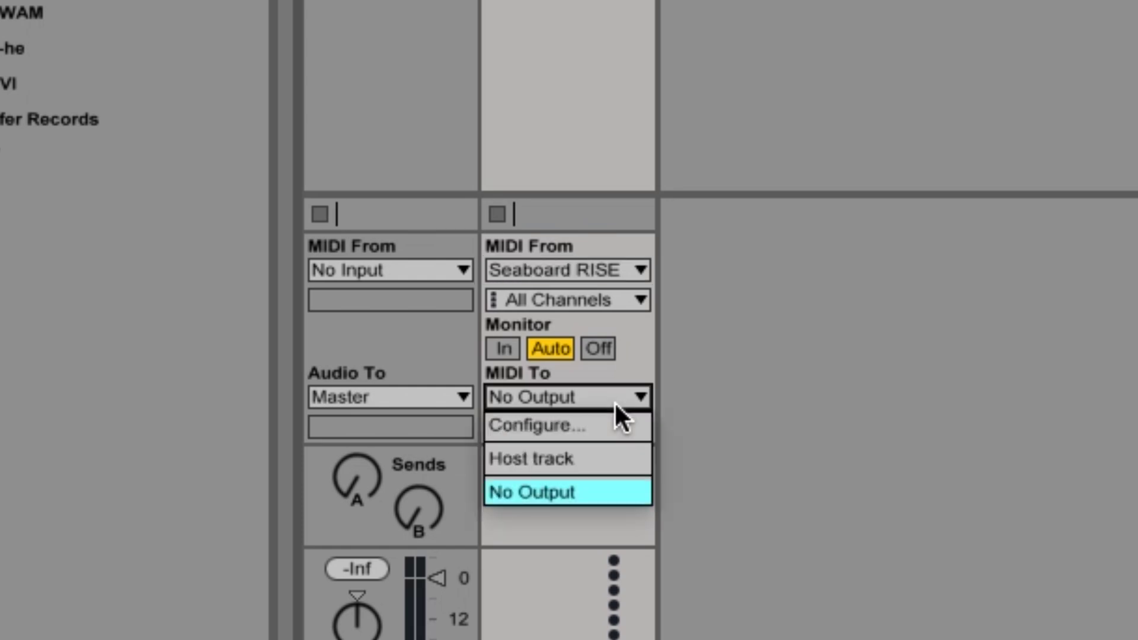
click(627, 452)
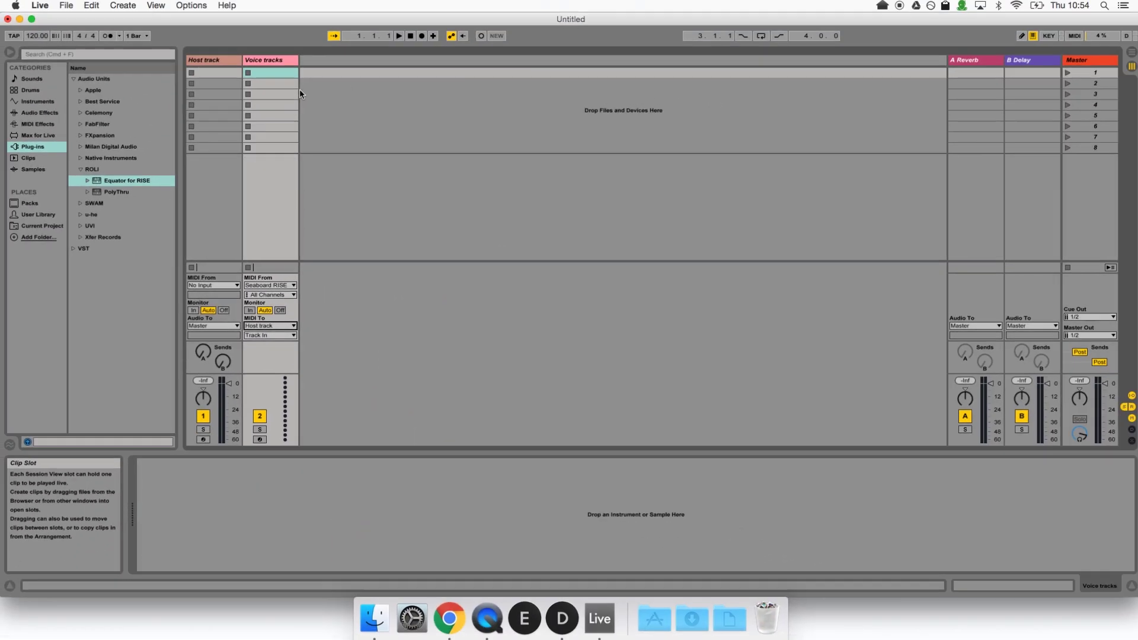
click(285, 65)
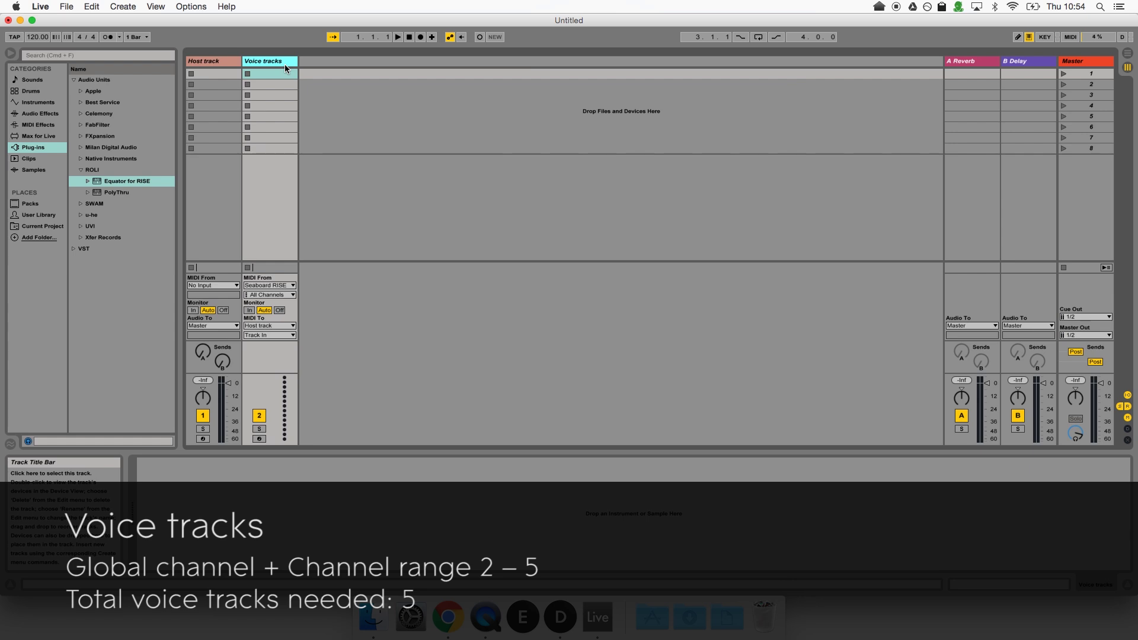
Duplicate the voice track, then route tracks 2–3 from Ch. 1–2 to Equator inputs 1–2.
key(super+d)
key(super+d)
key(super+d)
key(super+d)
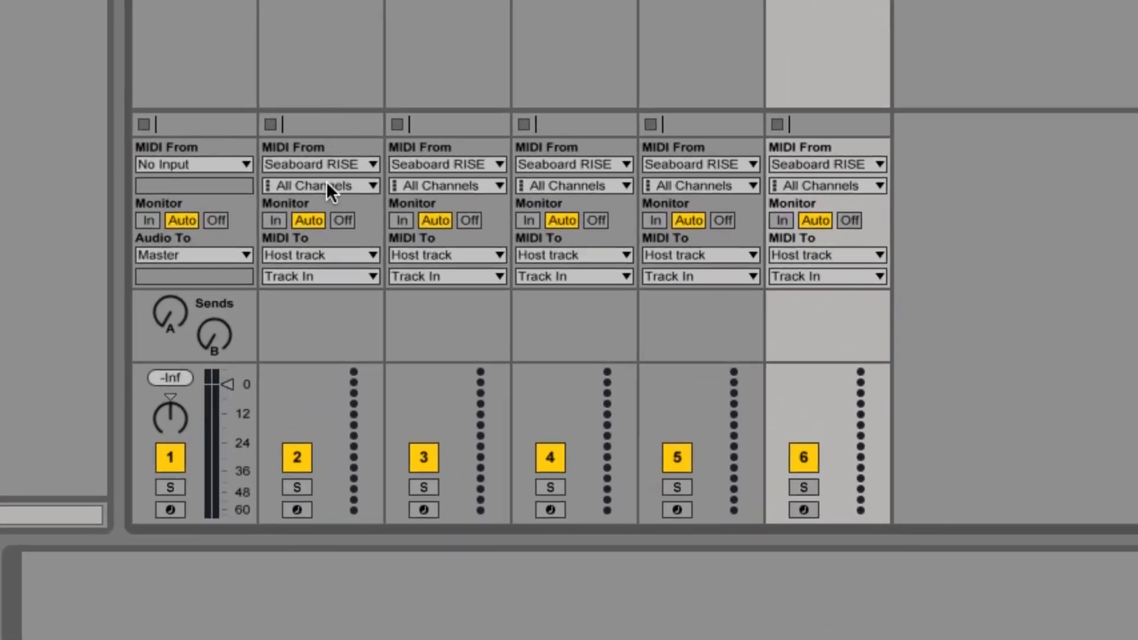
click(327, 182)
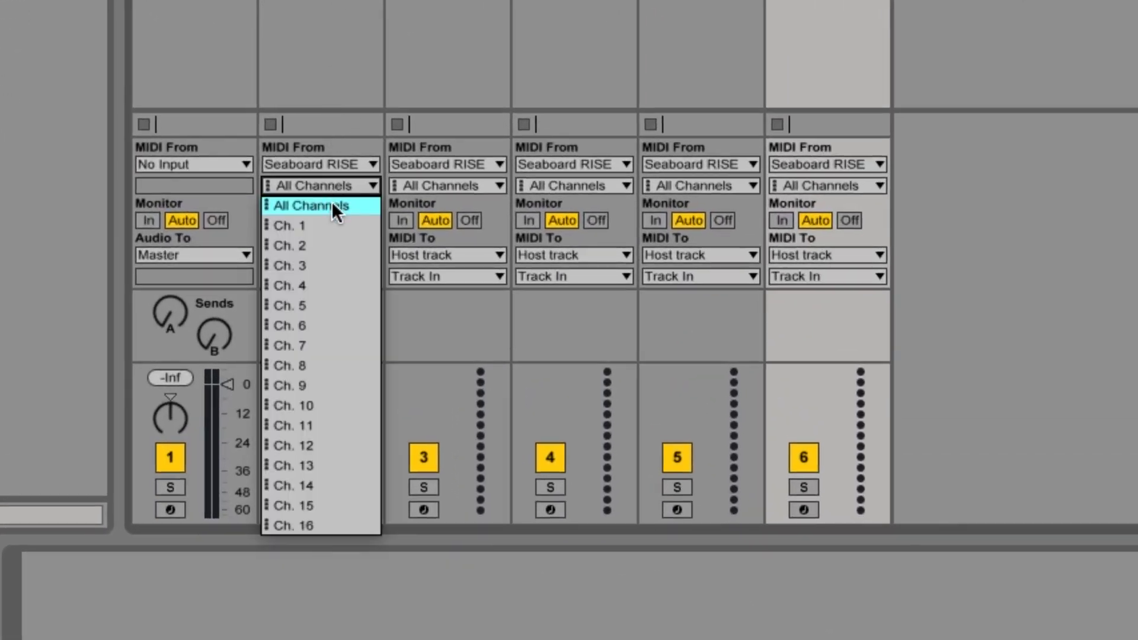
key(Escape)
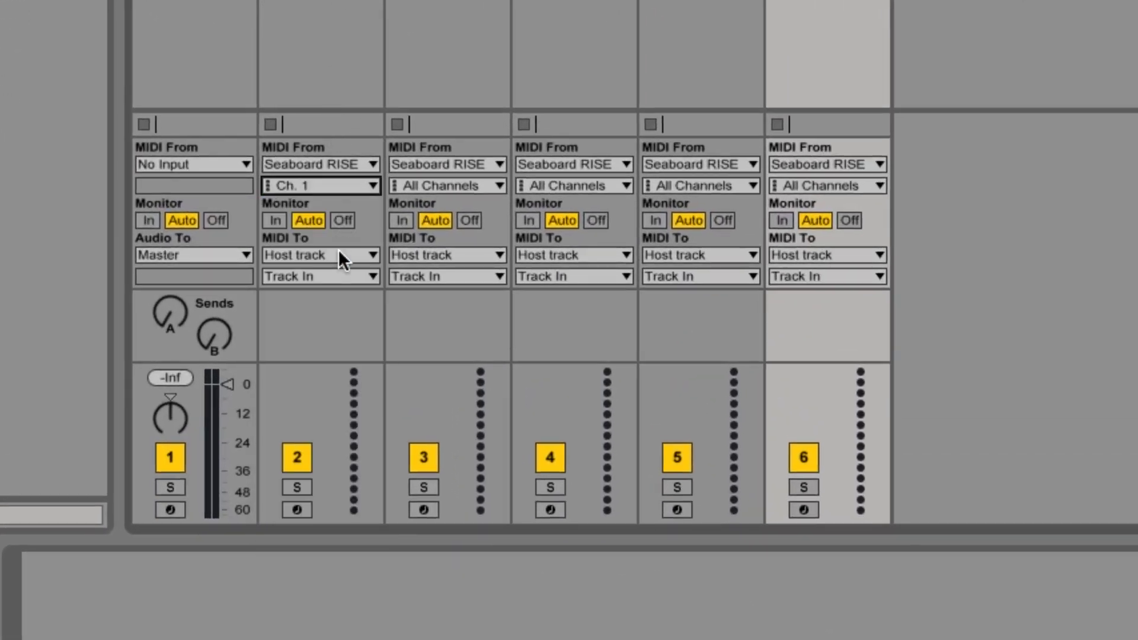
click(345, 276)
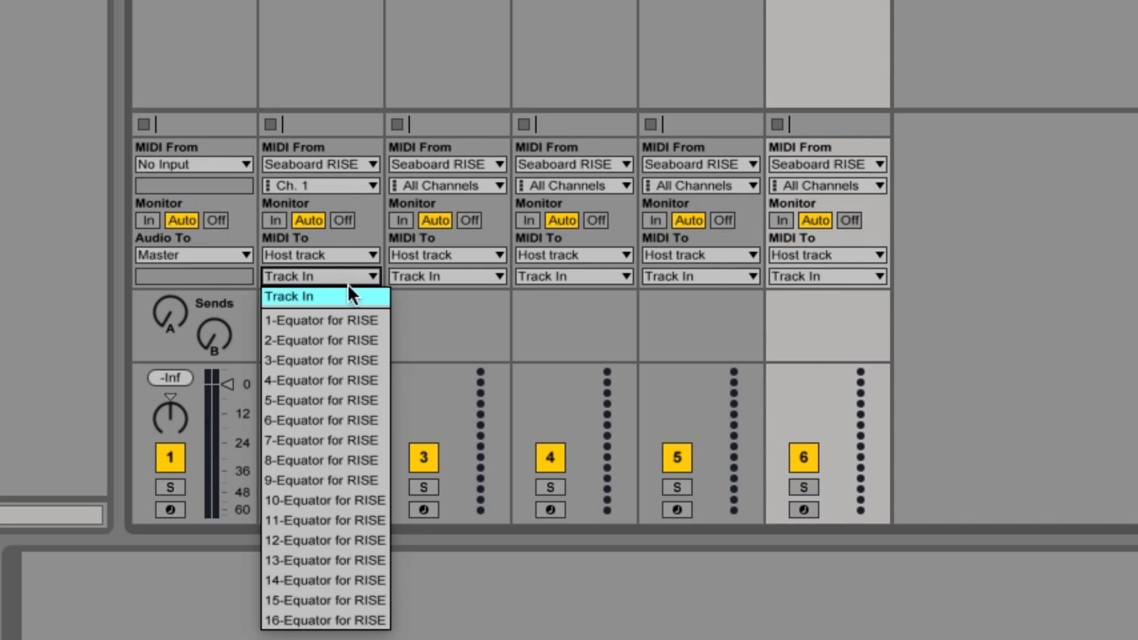
click(353, 321)
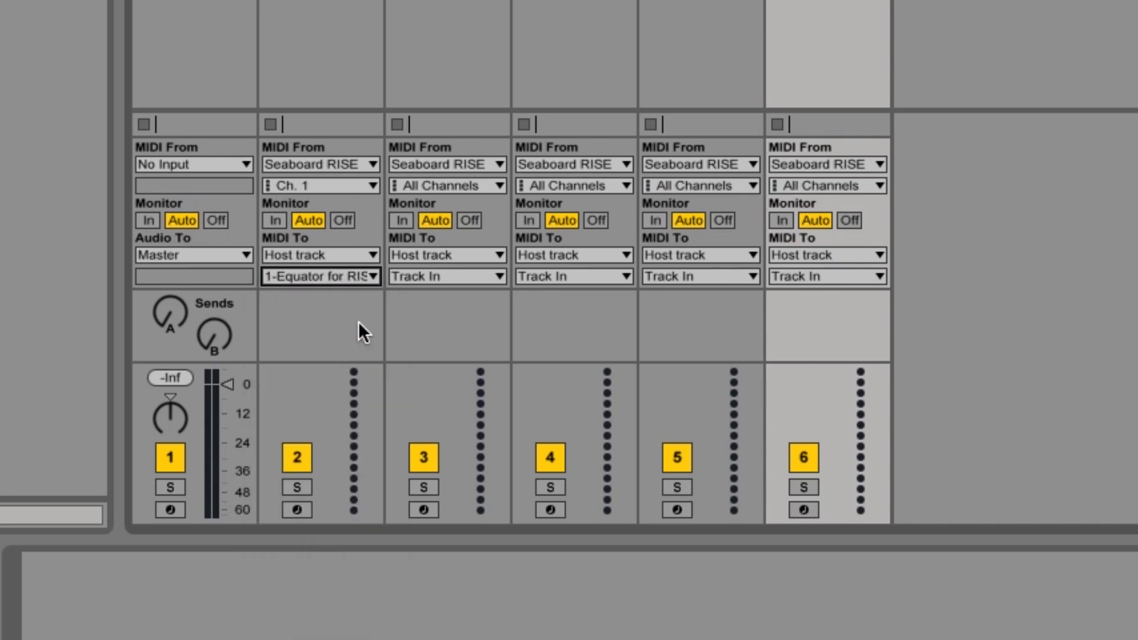
click(462, 184)
click(465, 244)
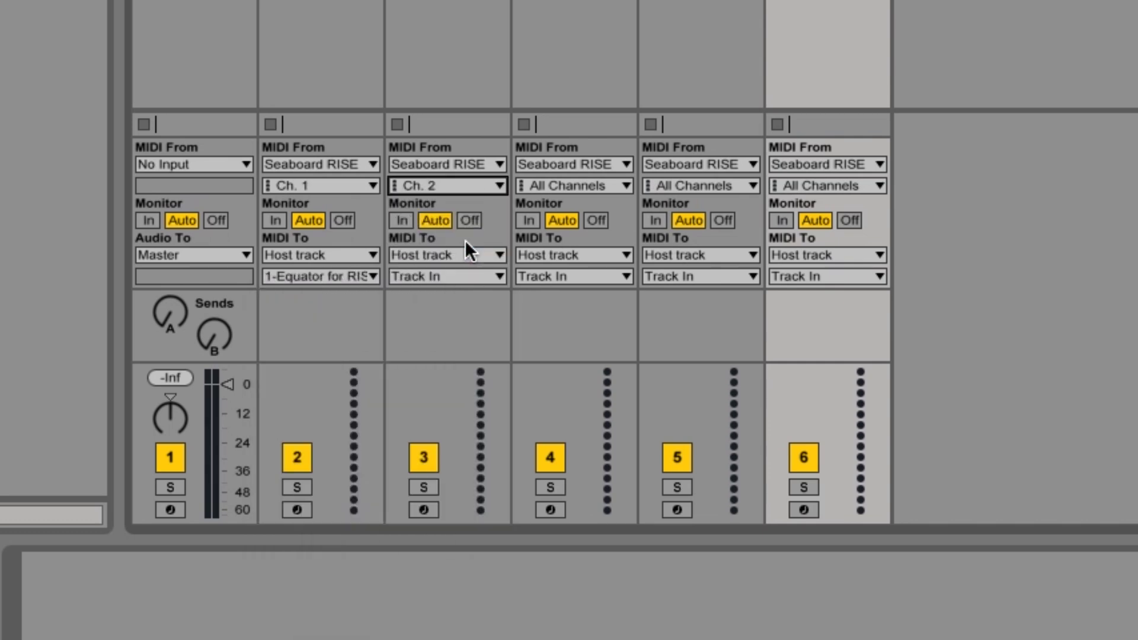
click(464, 275)
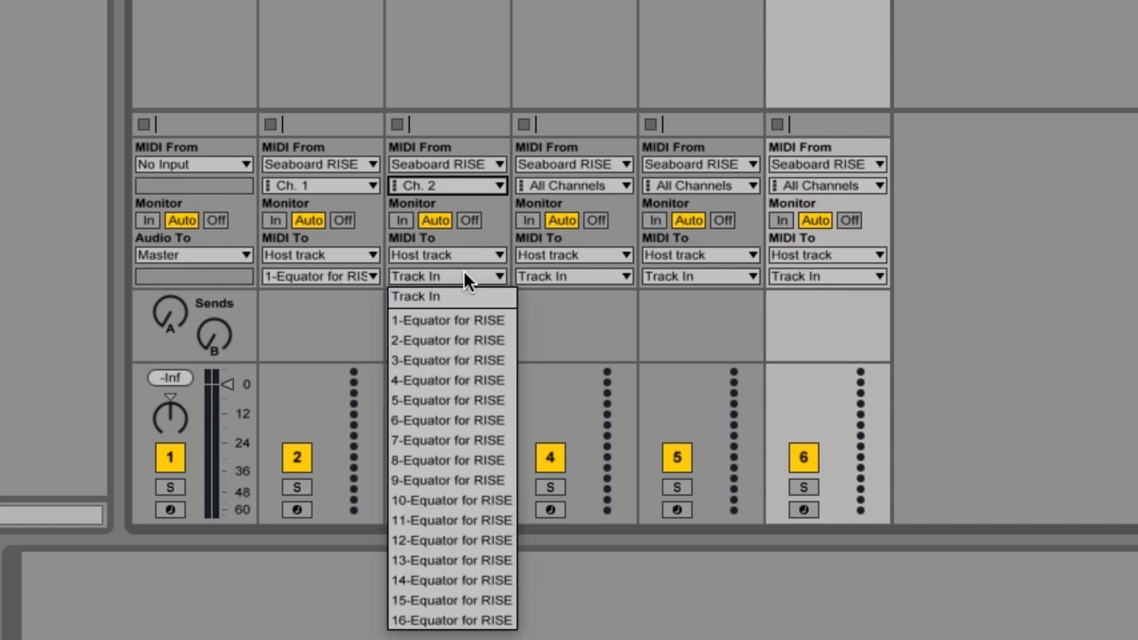
click(461, 339)
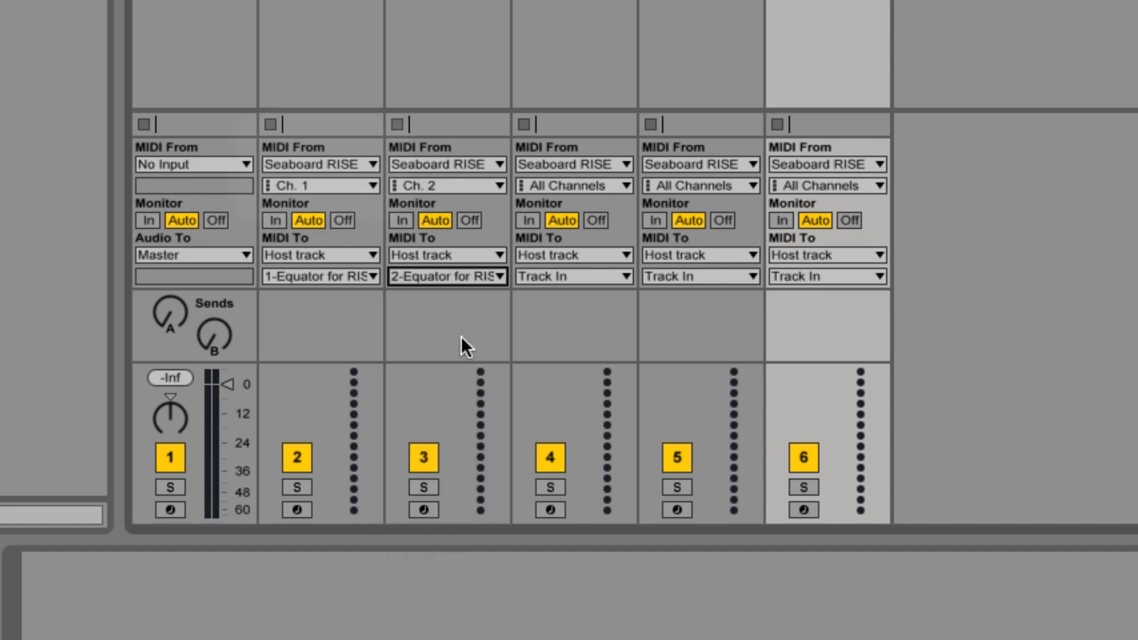
Route tracks 4–6 from Seaboard RISE Ch. 3–5 to 3-, 4- and 5-Equator for RISE.
click(596, 185)
click(587, 258)
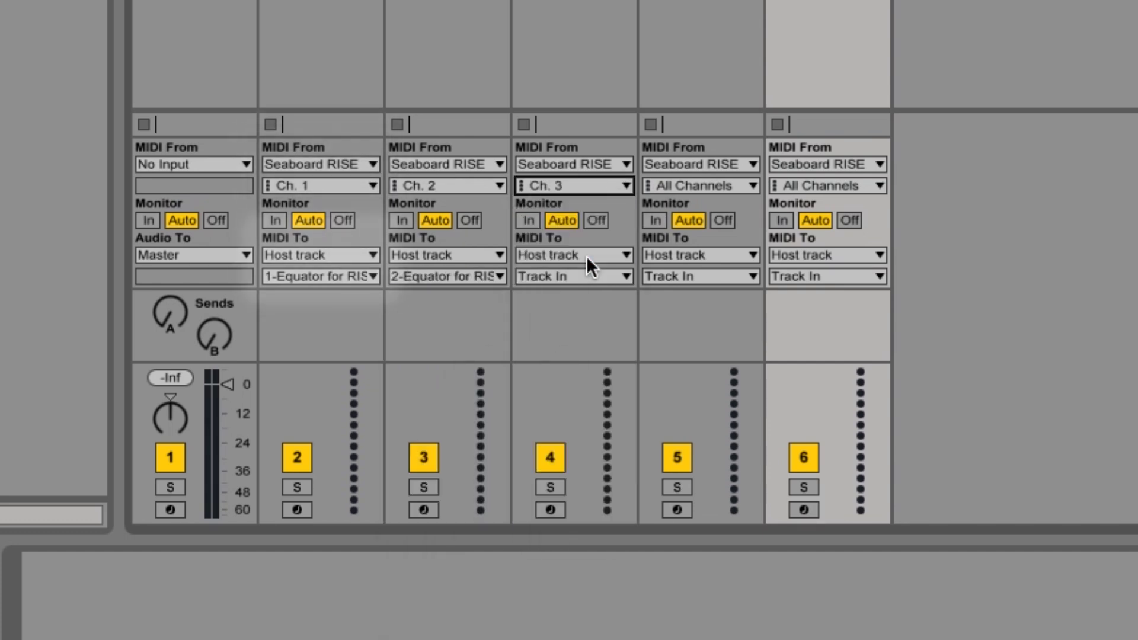
click(585, 275)
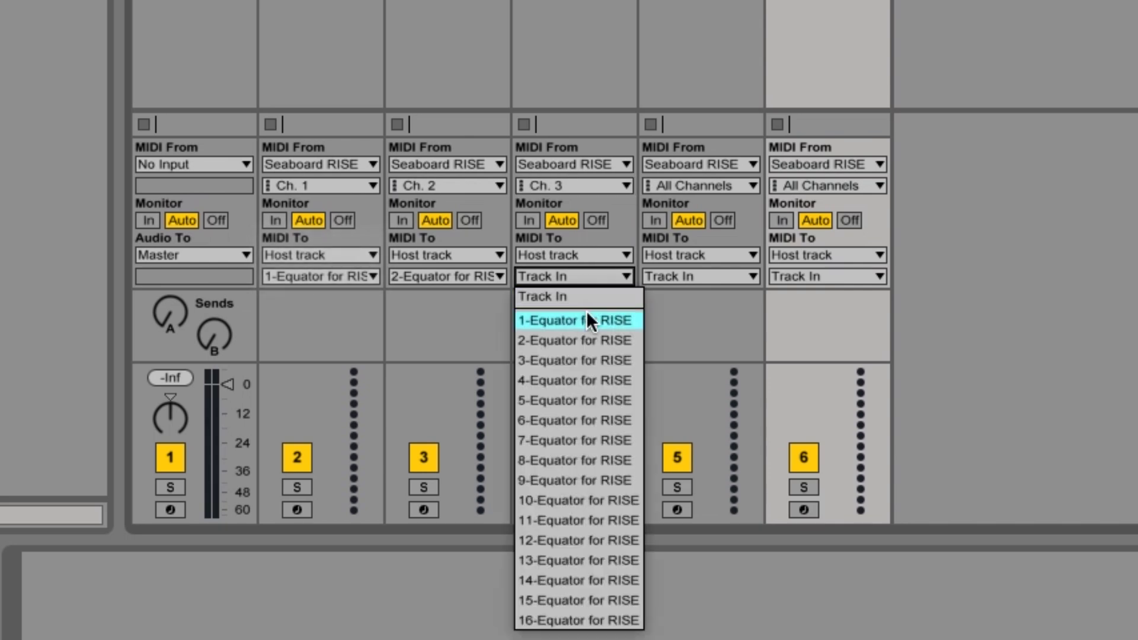
click(582, 359)
click(702, 187)
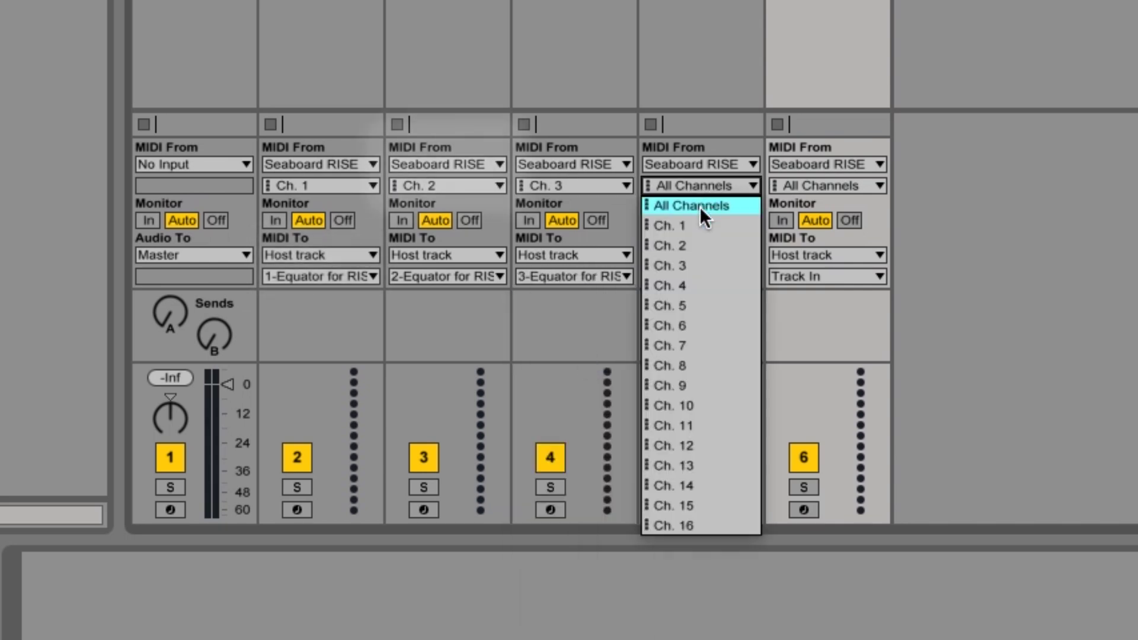
click(710, 279)
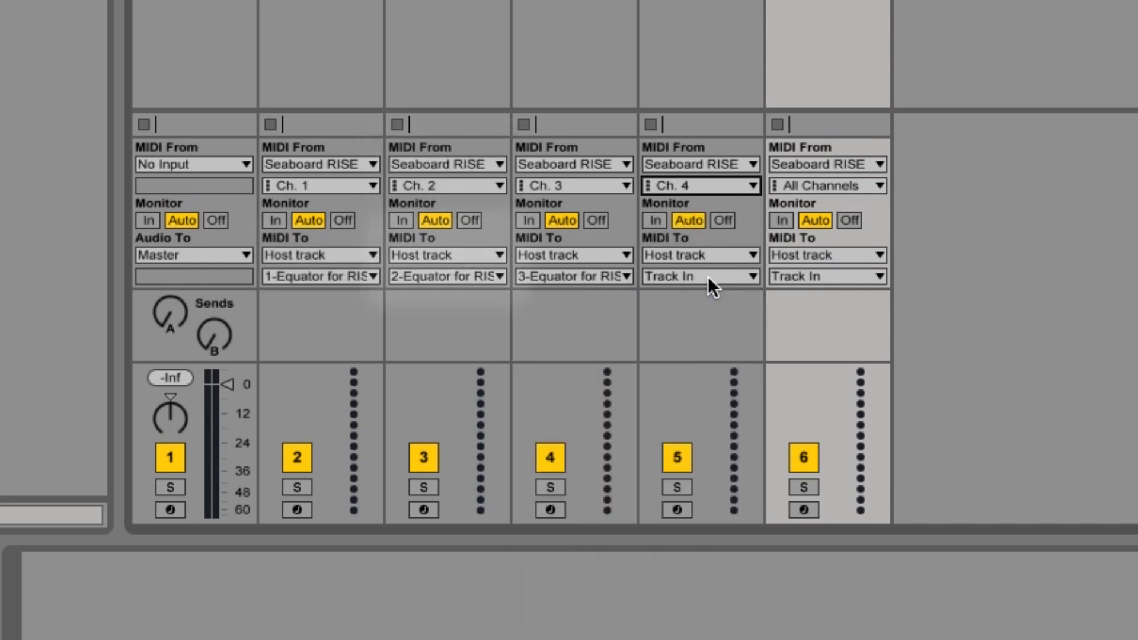
click(707, 277)
click(702, 372)
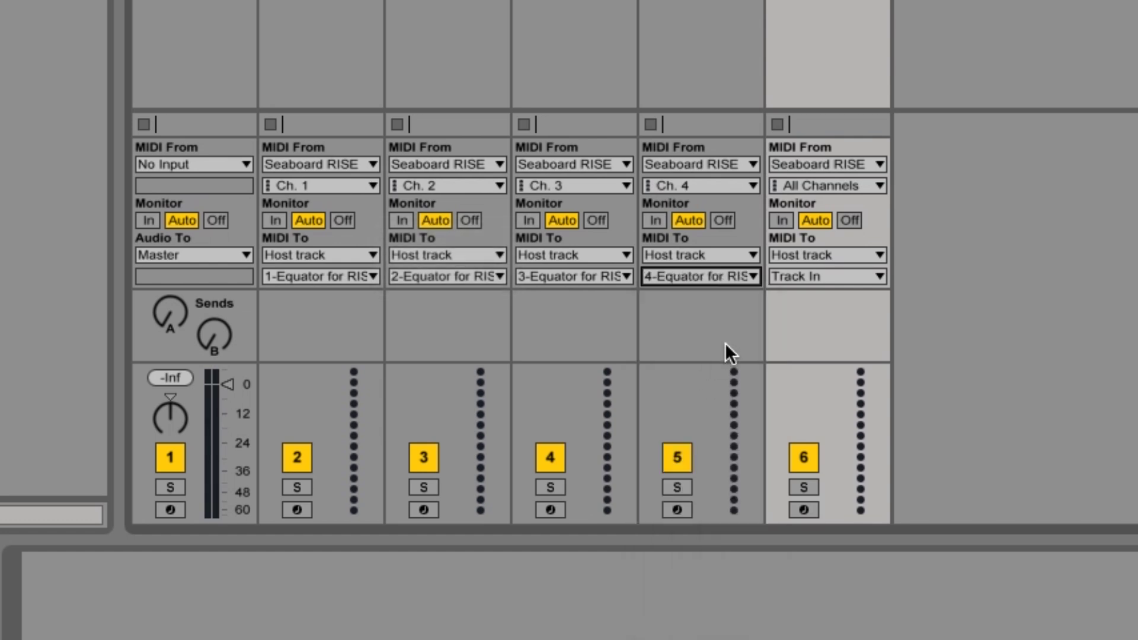
click(857, 182)
click(833, 300)
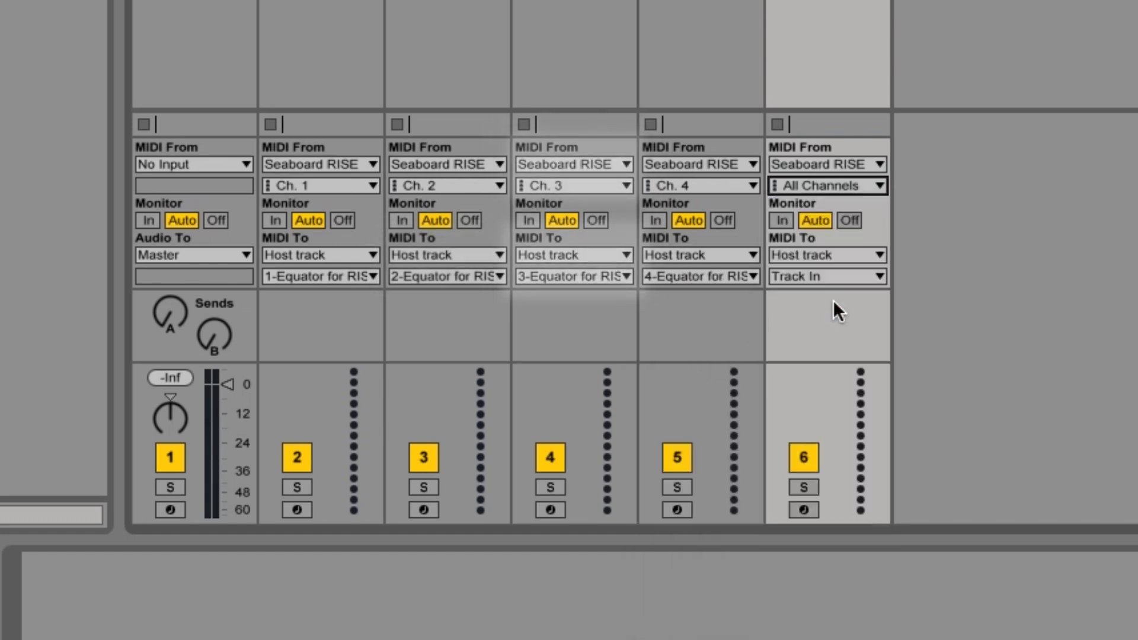
click(830, 275)
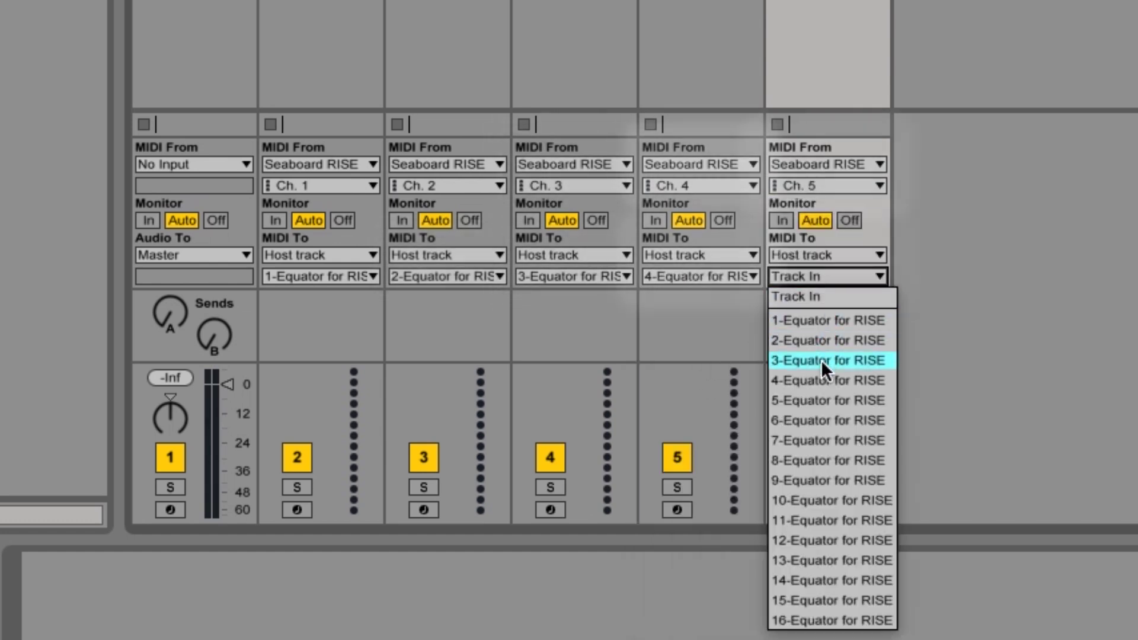
click(816, 398)
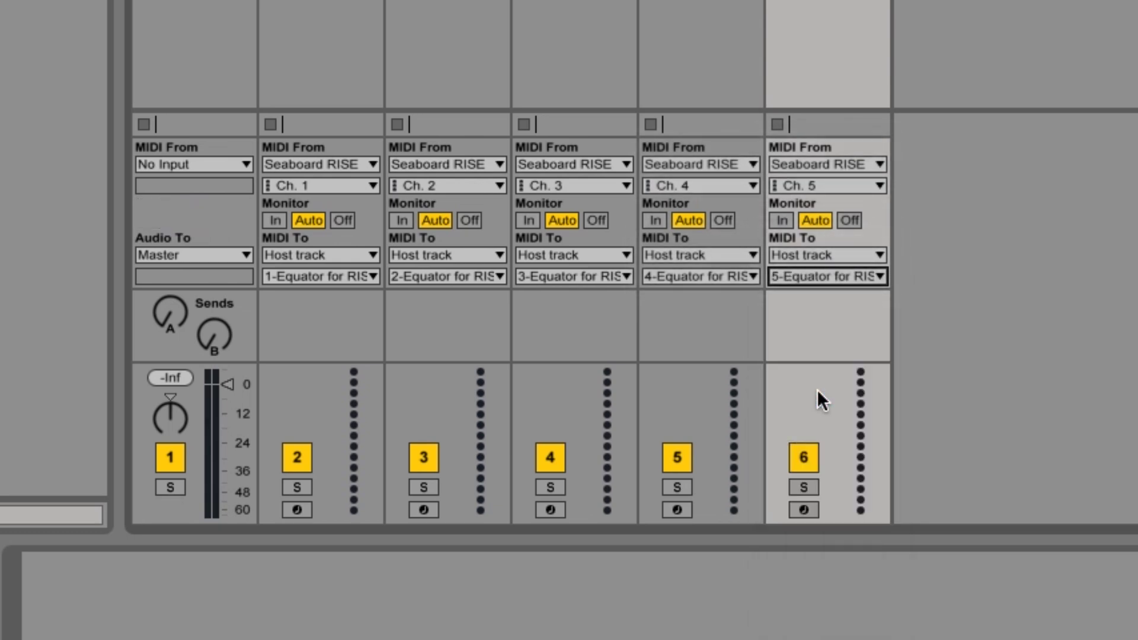
Turn on the mixer Arm buttons of tracks 2, 3, 4, 5 and 6.
click(294, 510)
click(424, 511)
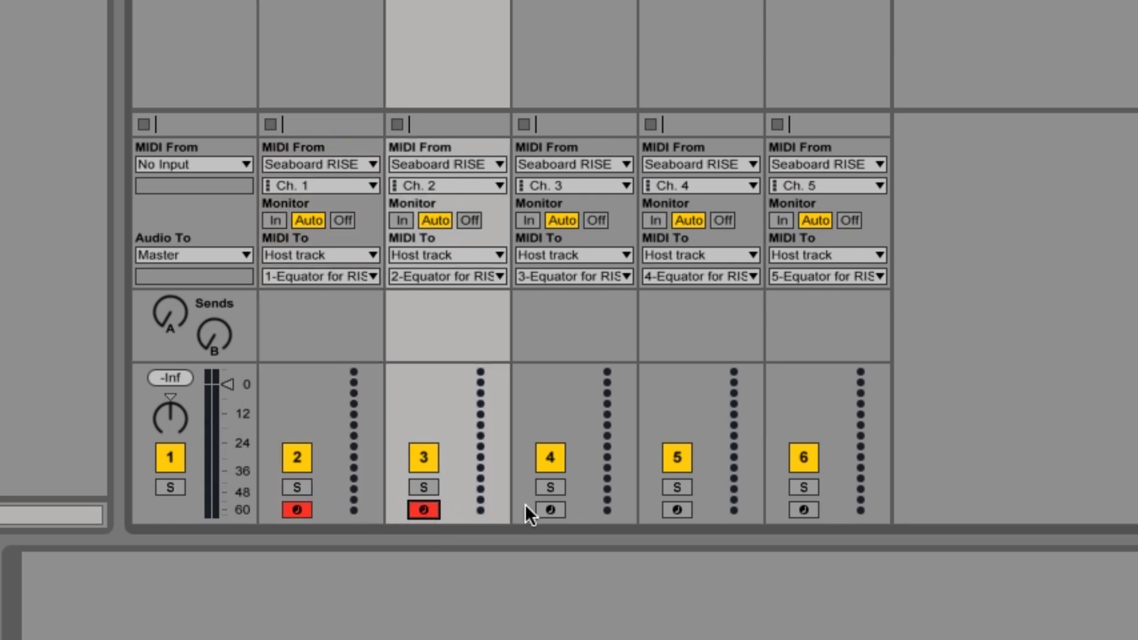
click(550, 510)
click(676, 510)
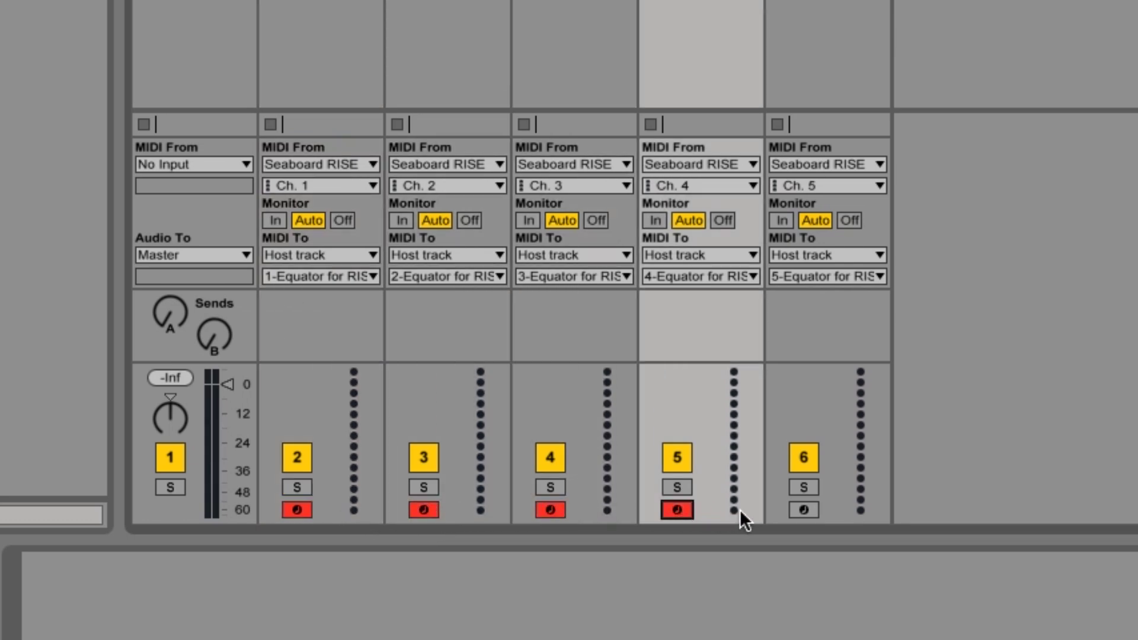
click(800, 510)
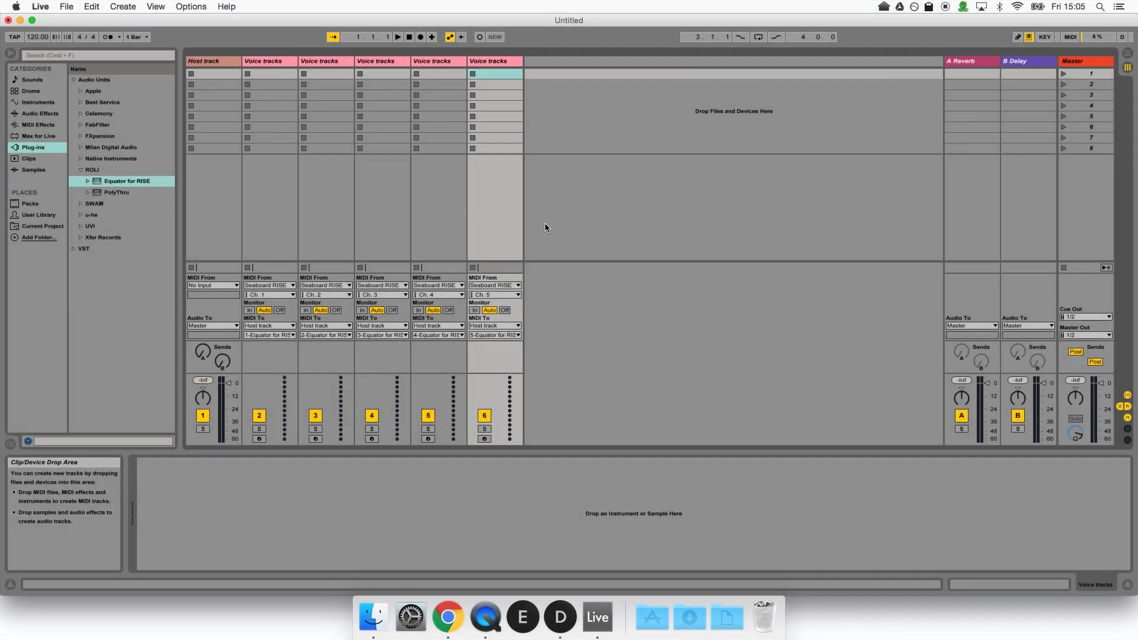
In ROLI Dashboard, set the MIDI Settings range end to channel 16.
click(570, 614)
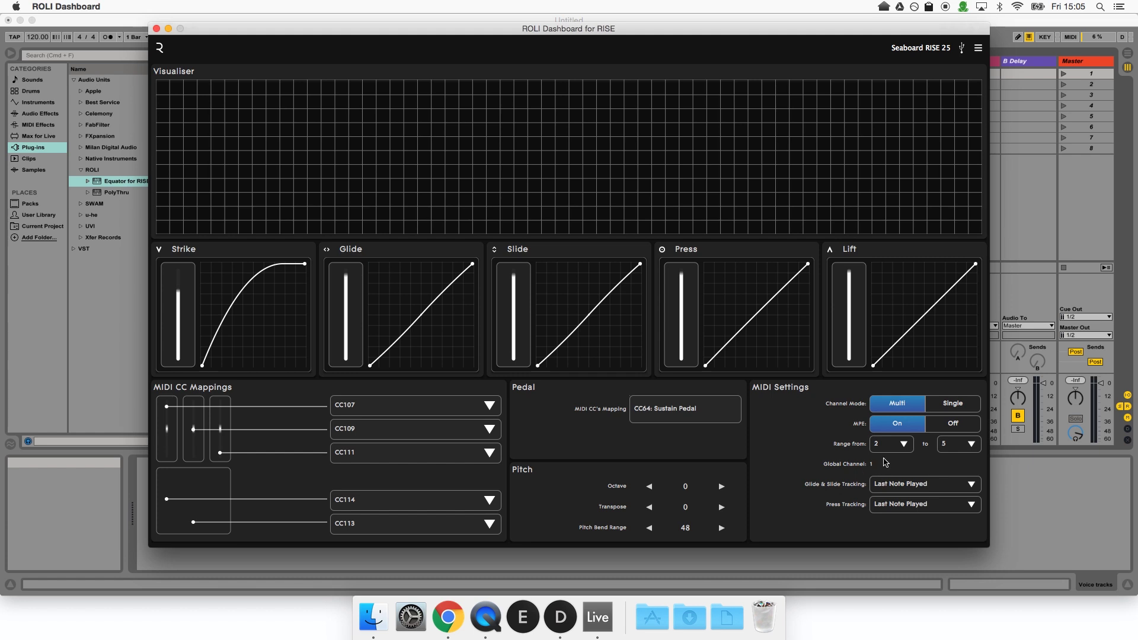
click(961, 450)
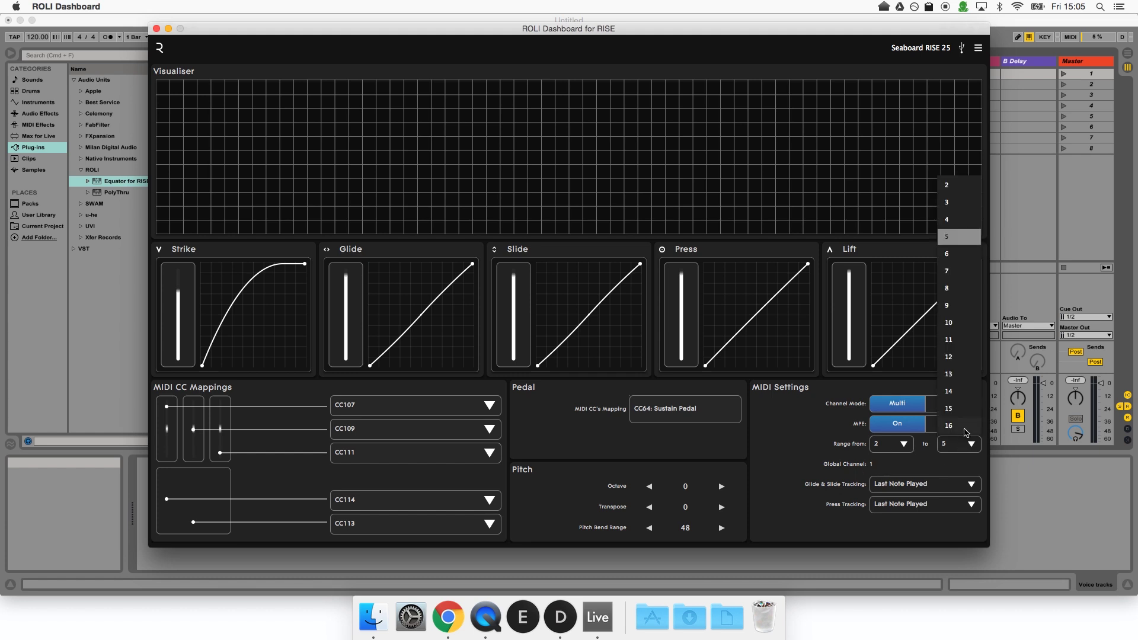
click(967, 429)
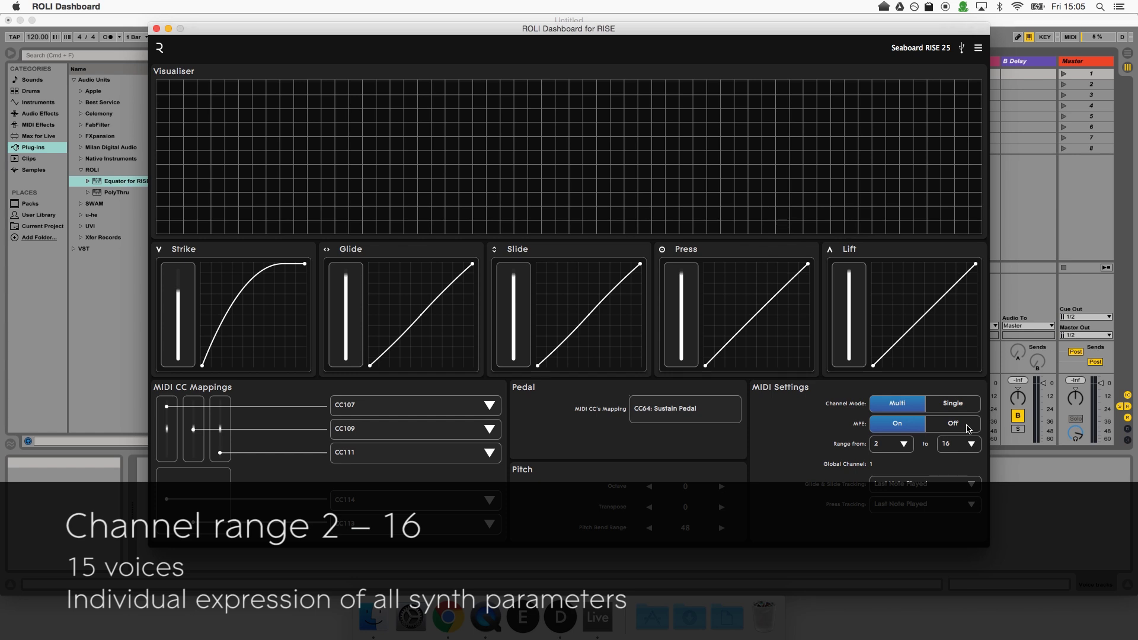
Duplicate voice track 6 repeatedly to build the set up to sixteen voice tracks.
click(1024, 486)
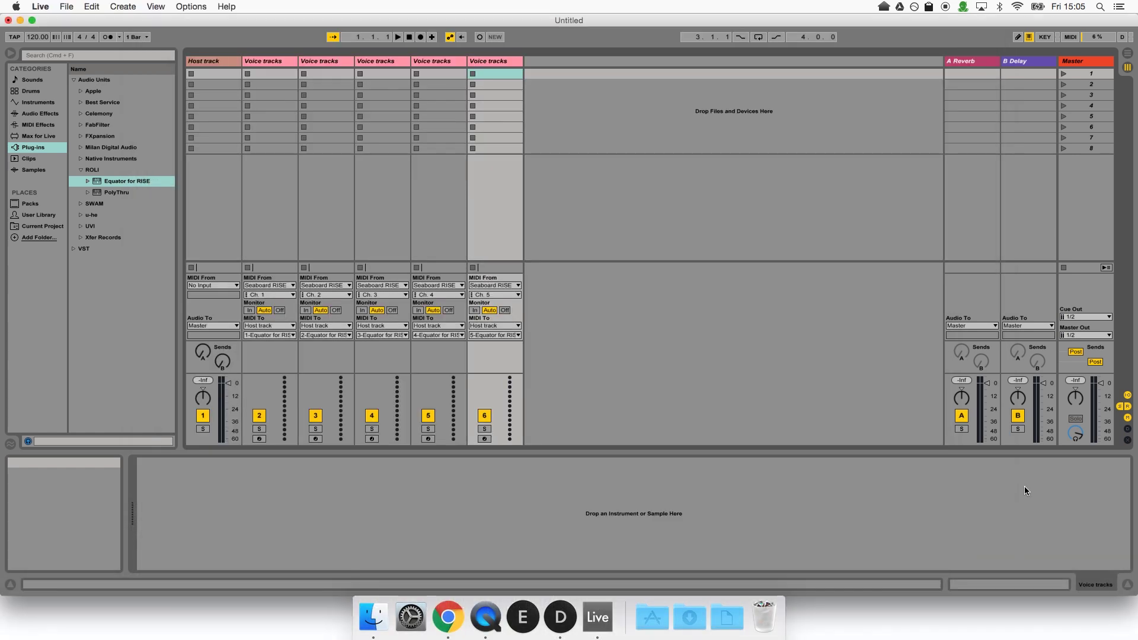
click(485, 62)
key(super+d)
key(super+d)
key(super+d)
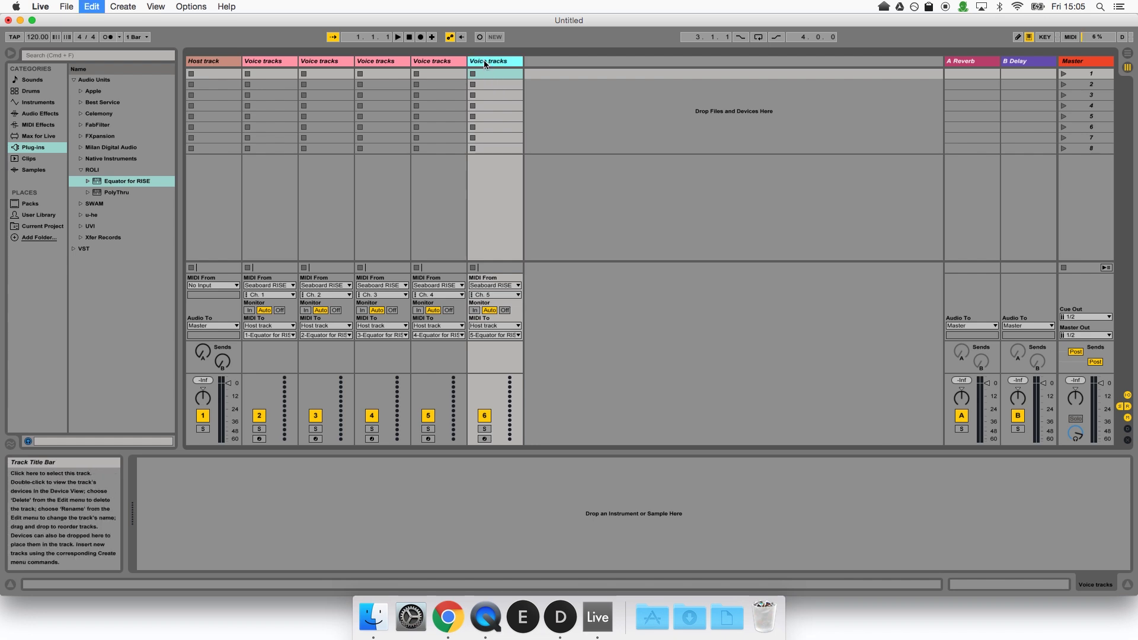
key(super+d)
key(super+d)
key(super+d)
key(super+d)
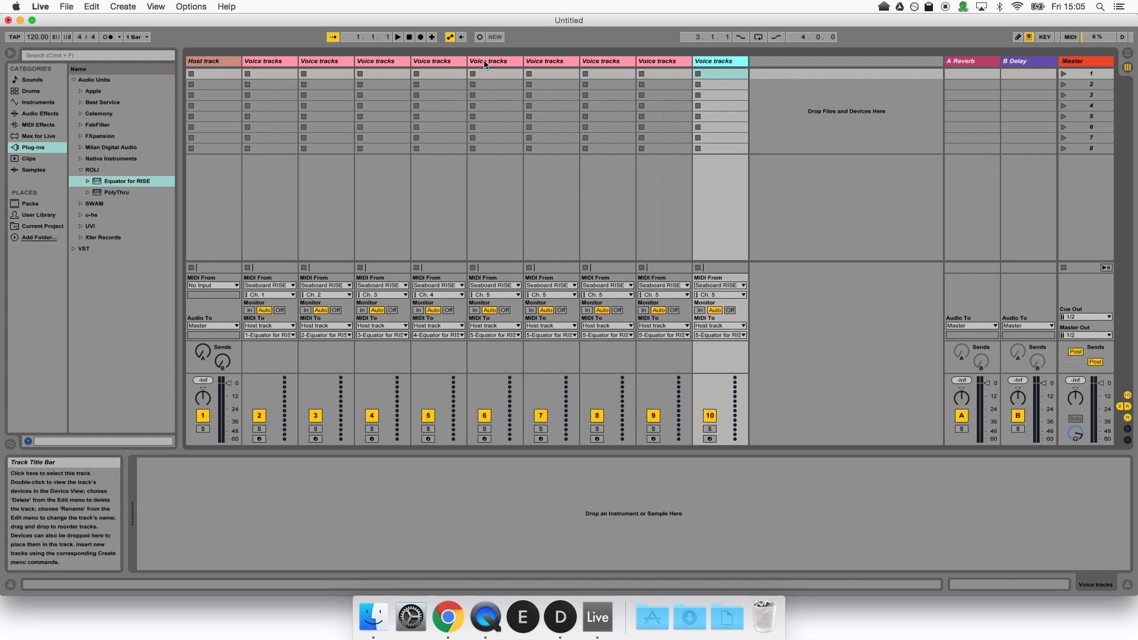
key(super+d)
key(super+d)
key(super+d)
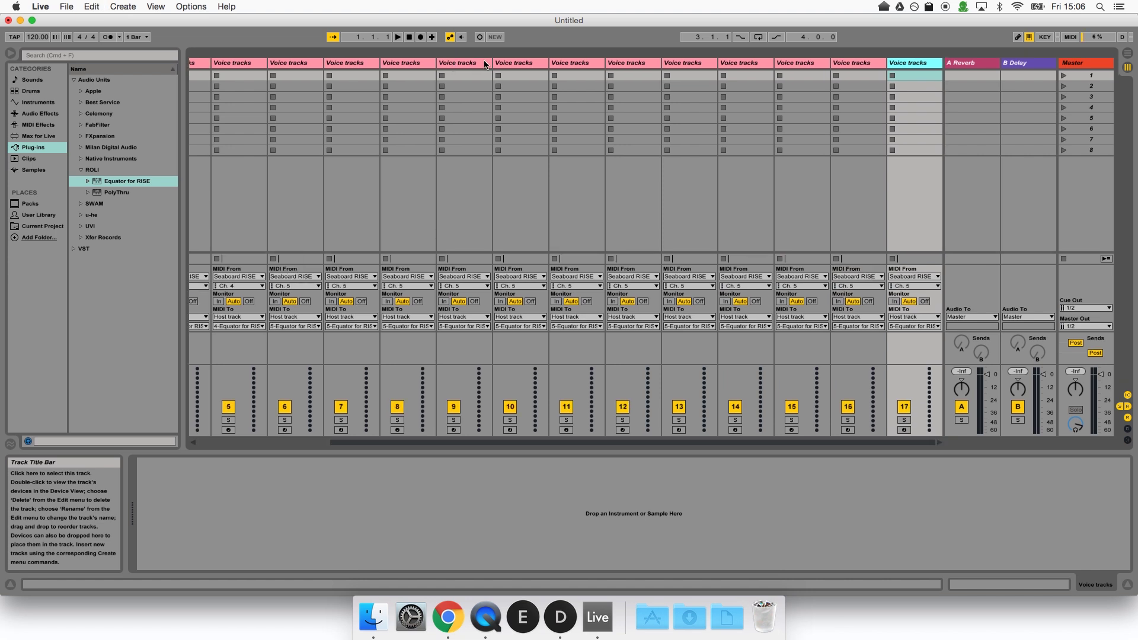
click(581, 363)
scroll(582, 363, left, 3)
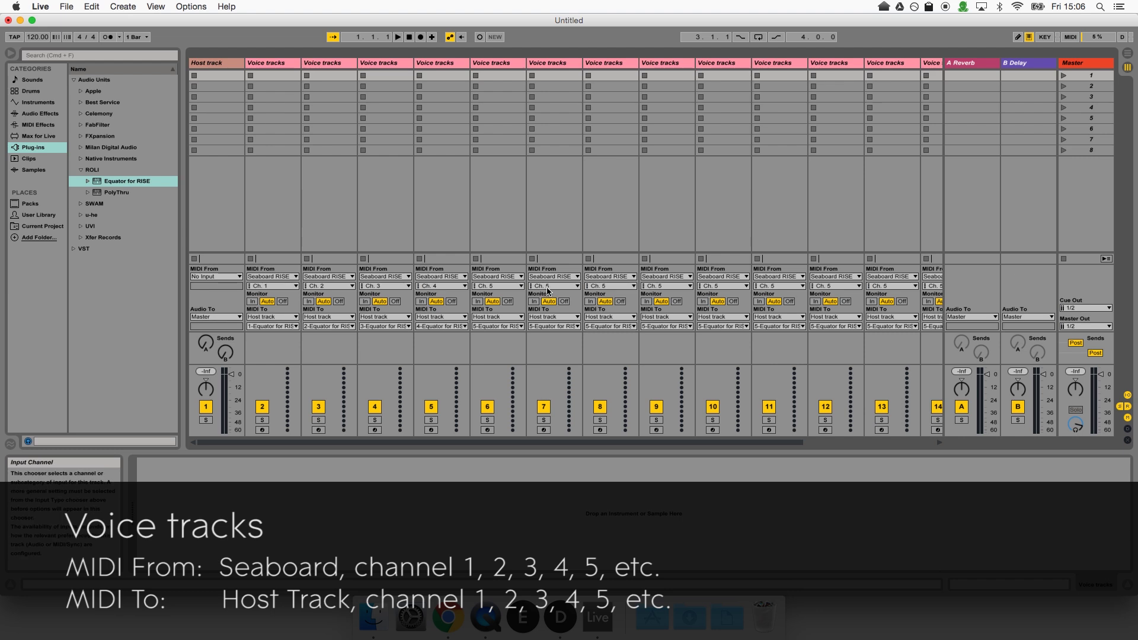
Set track 7's MIDI input to Seaboard RISE Ch. 6.
click(554, 286)
click(554, 351)
scroll(610, 286, down, 2)
scroll(667, 286, down, 3)
scroll(726, 287, down, 4)
scroll(779, 286, down, 5)
scroll(836, 286, down, 6)
scroll(891, 286, down, 7)
scroll(870, 355, right, 5)
scroll(745, 286, down, 8)
scroll(802, 286, down, 9)
scroll(870, 431, left, 5)
Send the new voice tracks to successive Equator inputs, ending with track 17 on 16-Equator for RISE.
drag(554, 326, 554, 373)
drag(610, 326, 611, 381)
drag(666, 326, 666, 389)
drag(723, 326, 723, 396)
drag(779, 326, 780, 404)
drag(832, 327, 831, 434)
scroll(831, 385, right, 4)
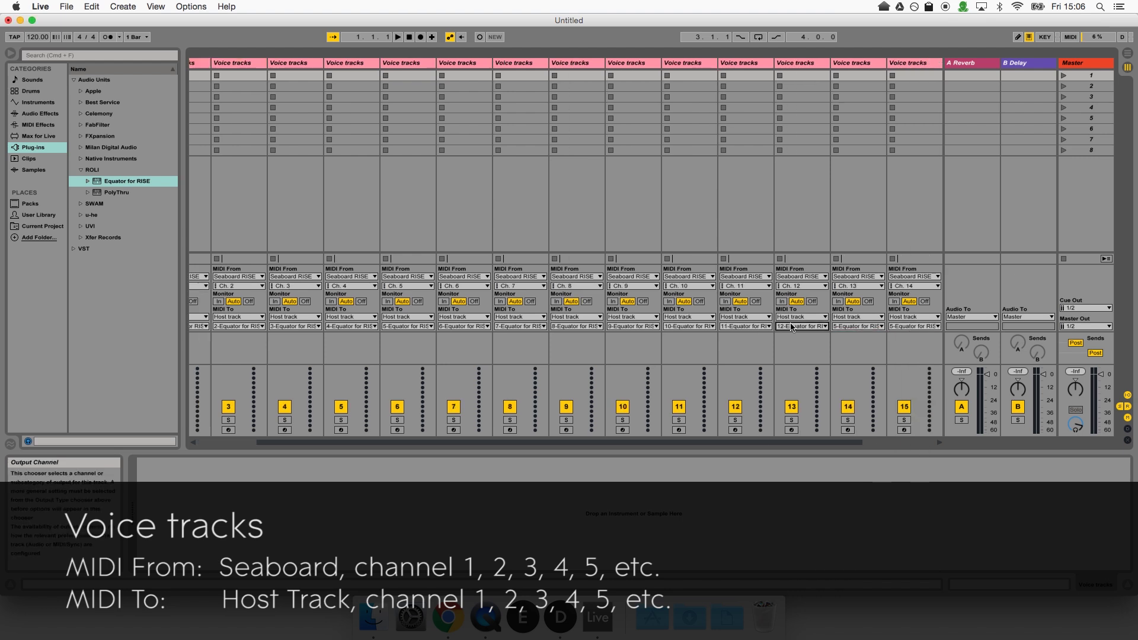
drag(688, 326, 688, 443)
drag(744, 326, 744, 452)
drag(800, 326, 800, 461)
drag(856, 326, 856, 470)
click(920, 326)
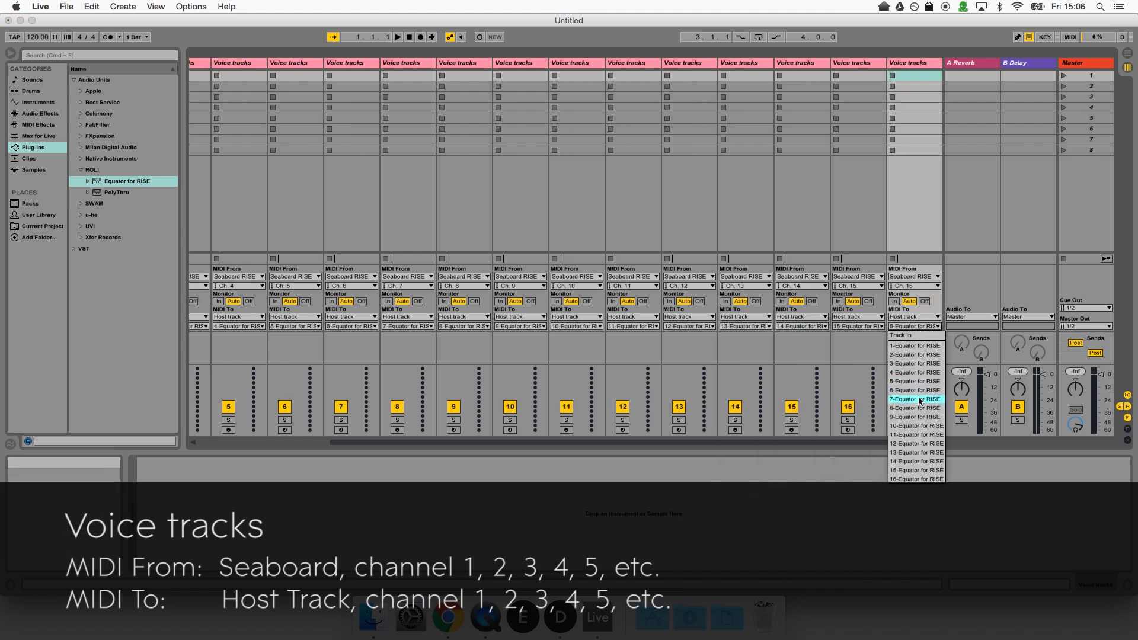
click(916, 479)
Select the Host track and bring up its Equator for RISE plug-in window.
scroll(521, 293, left, 3)
scroll(505, 301, left, 2)
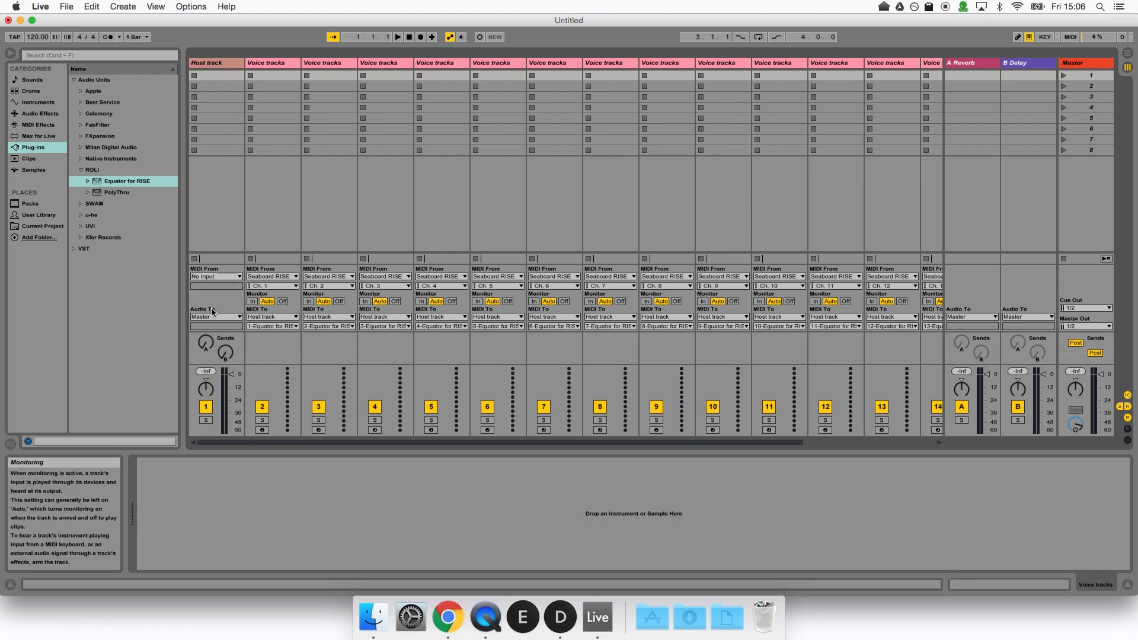
click(202, 237)
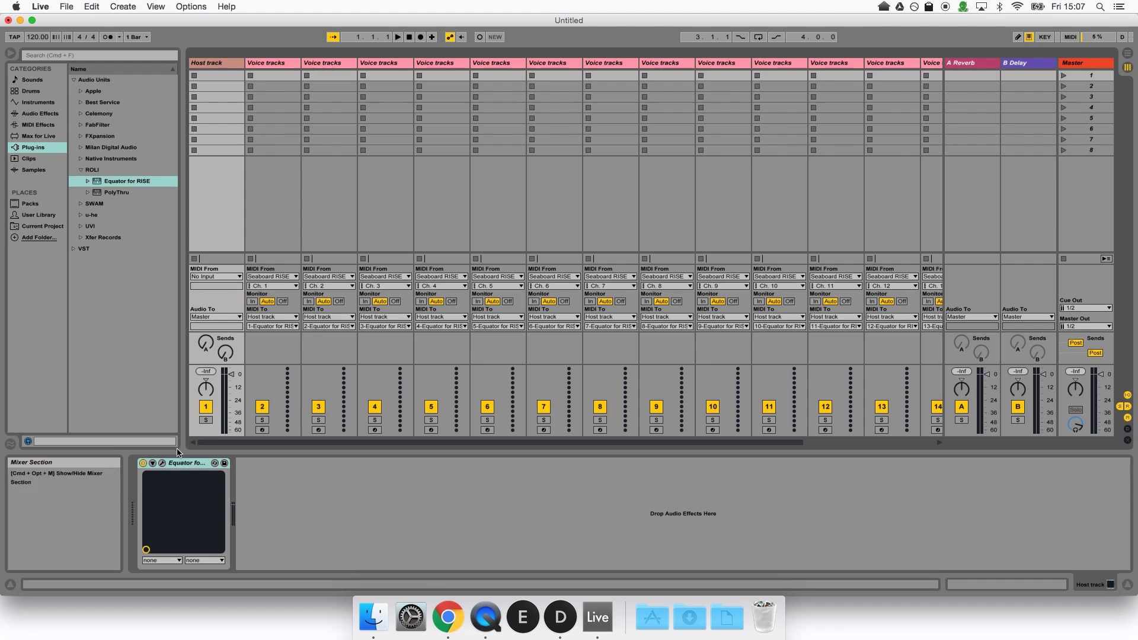
click(162, 463)
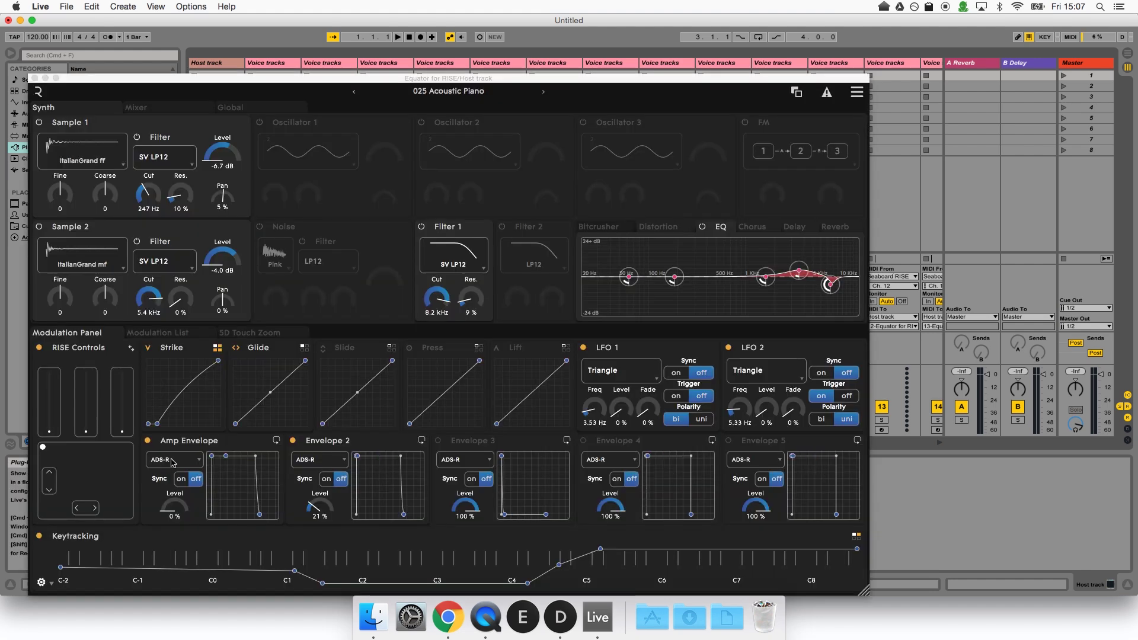
In Equator's MIDI/MPE Settings, set the upper MPE channel to 16 for a 2–16 range.
click(856, 92)
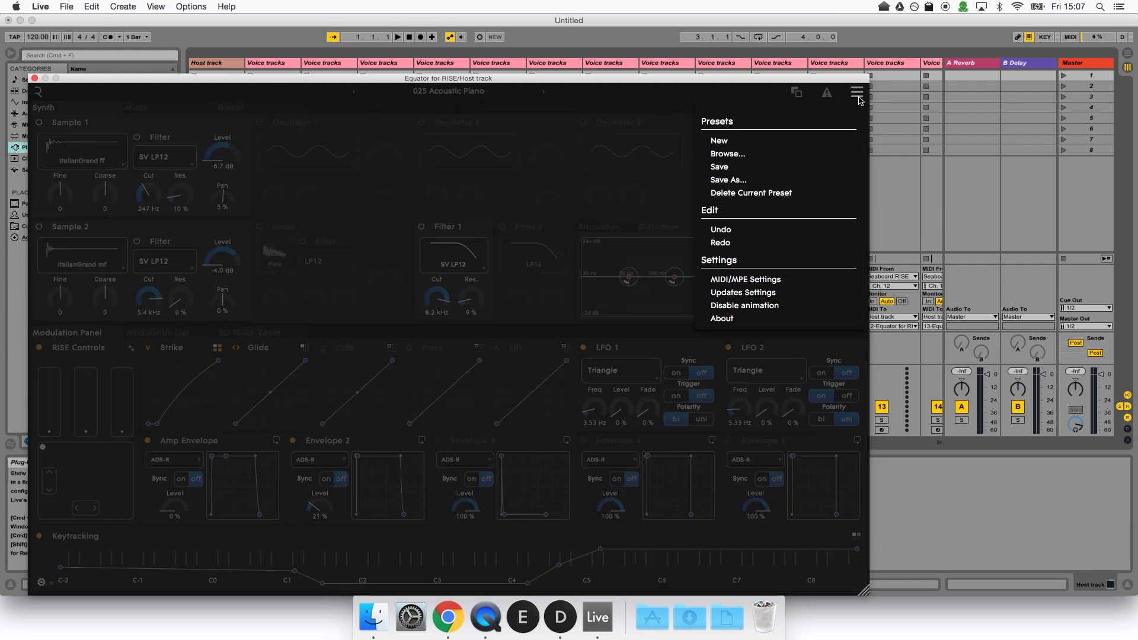
click(753, 279)
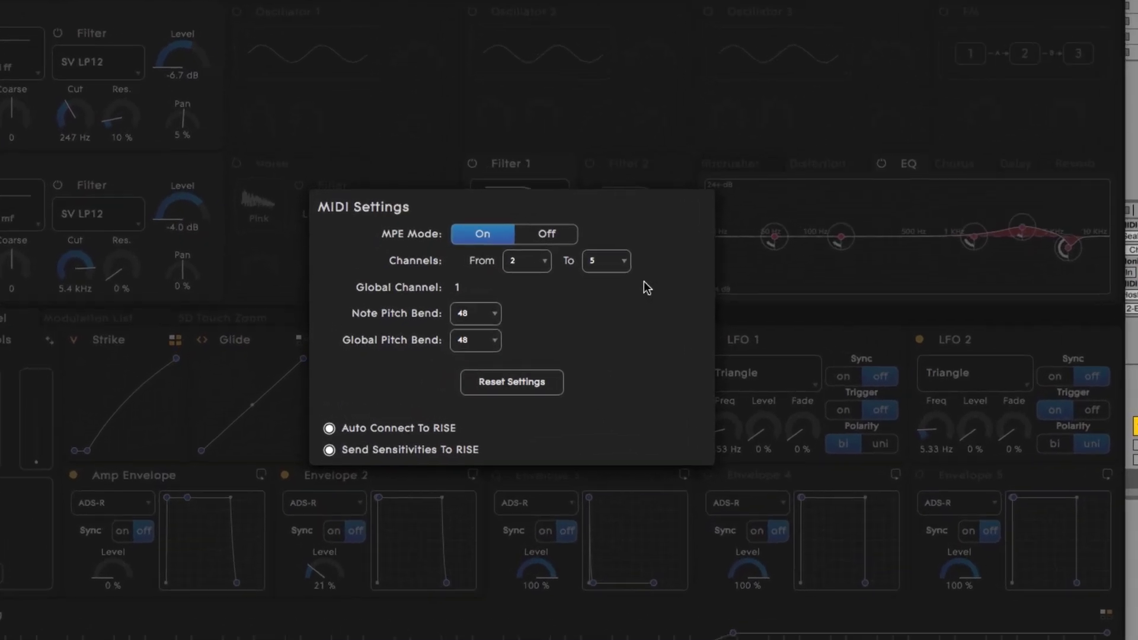
click(533, 289)
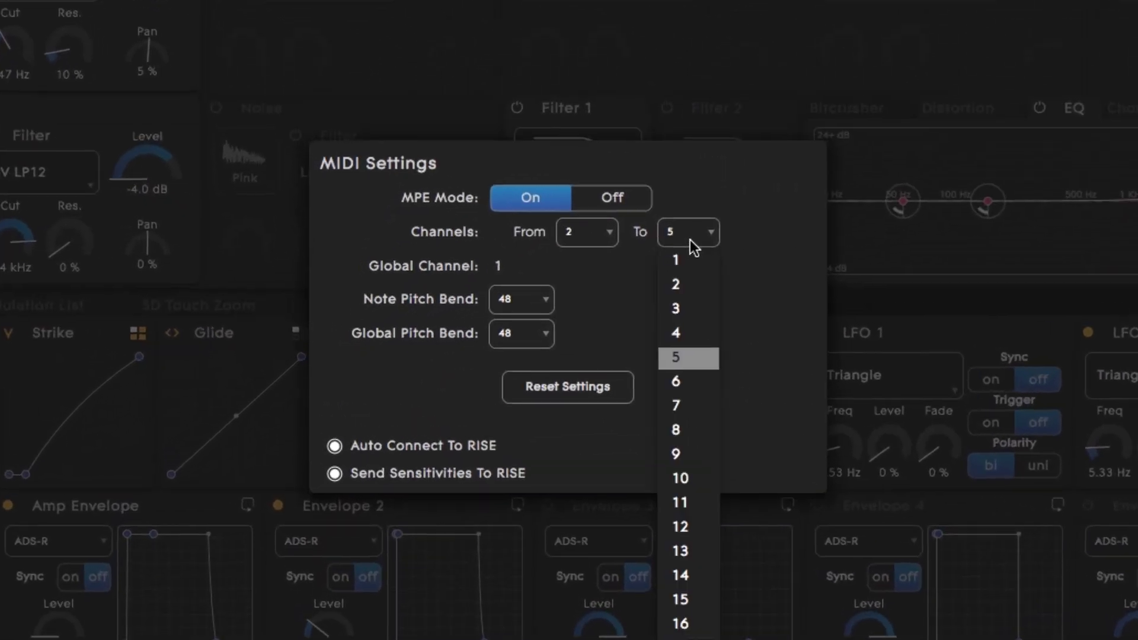
click(688, 621)
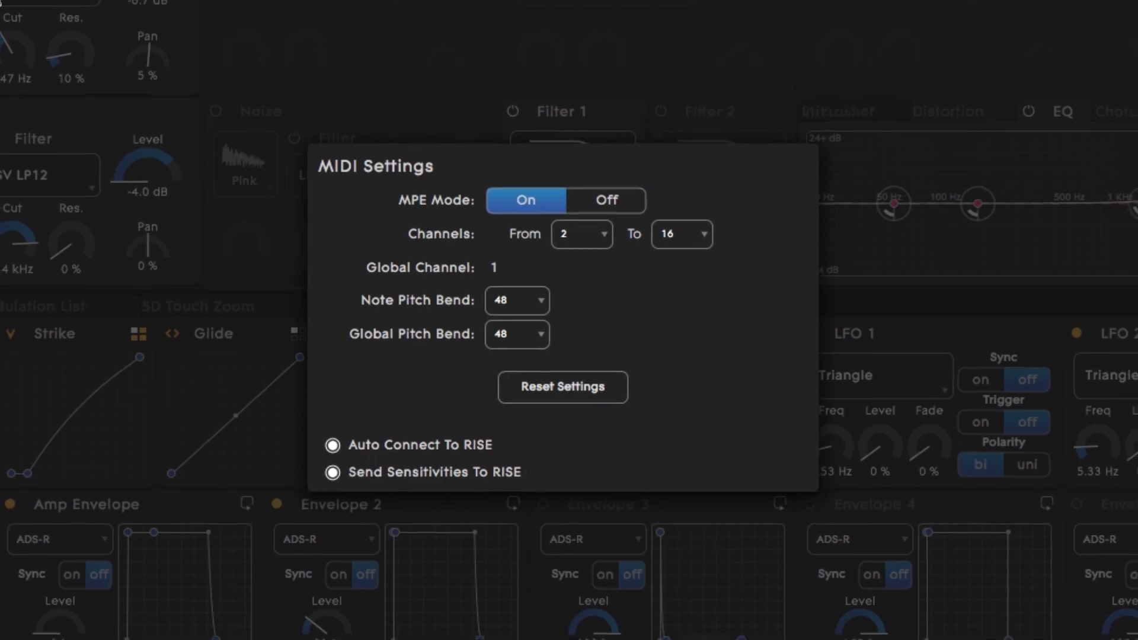
click(168, 115)
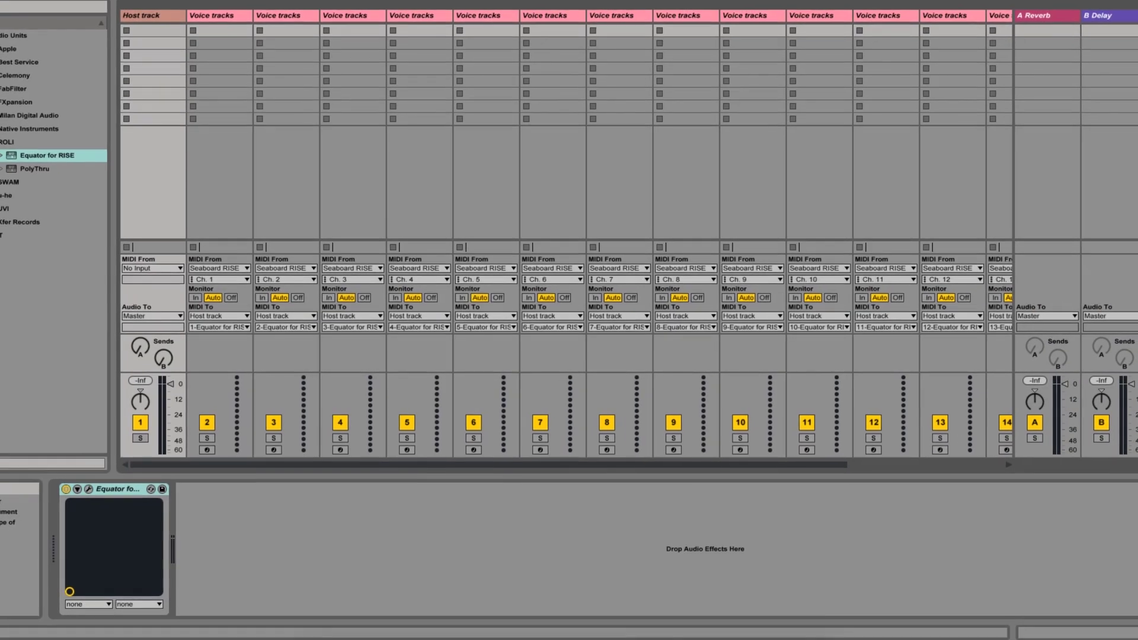